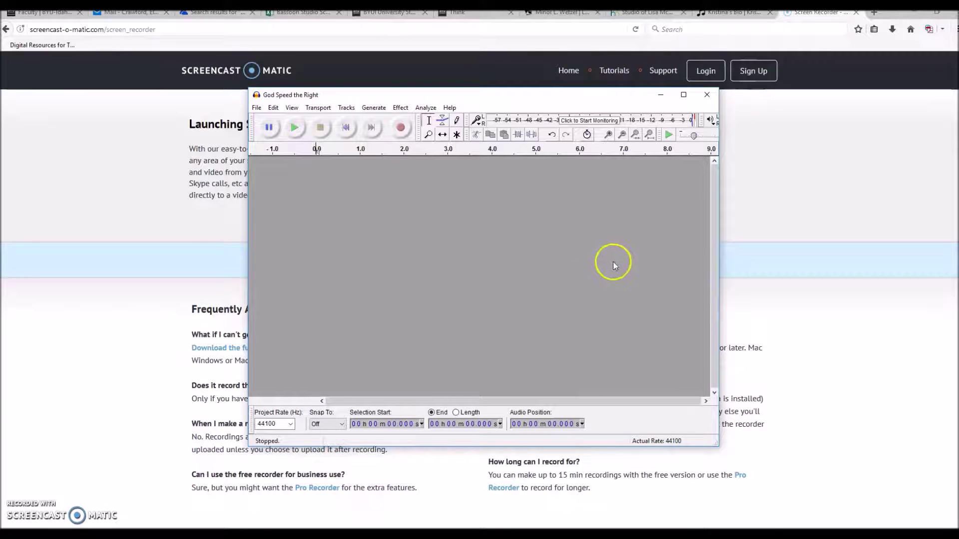
- Maximize the empty God Speed the Right Audacity window to full screen
click(683, 96)
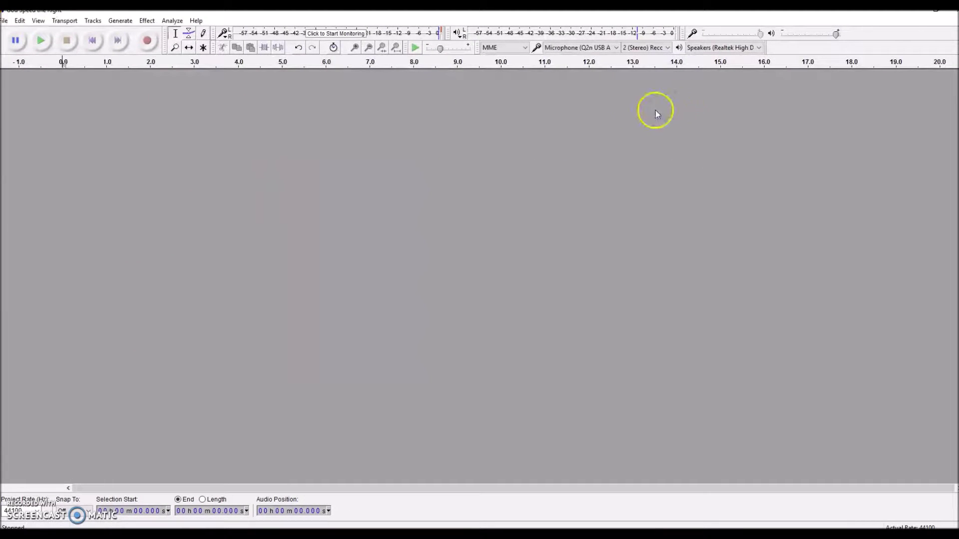
click(475, 173)
- Generate a click track at tempo 80, 2 beats per measure, 25 measures
click(115, 22)
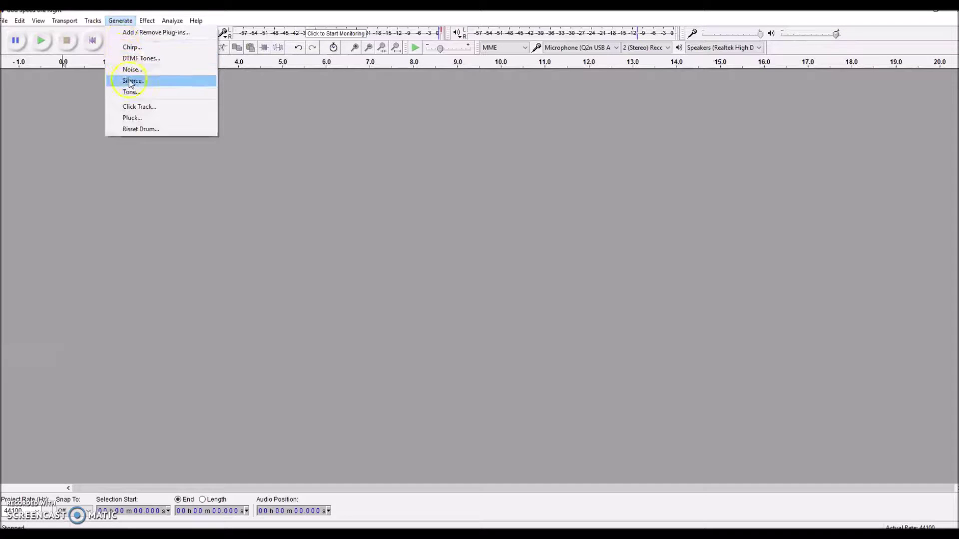
click(139, 107)
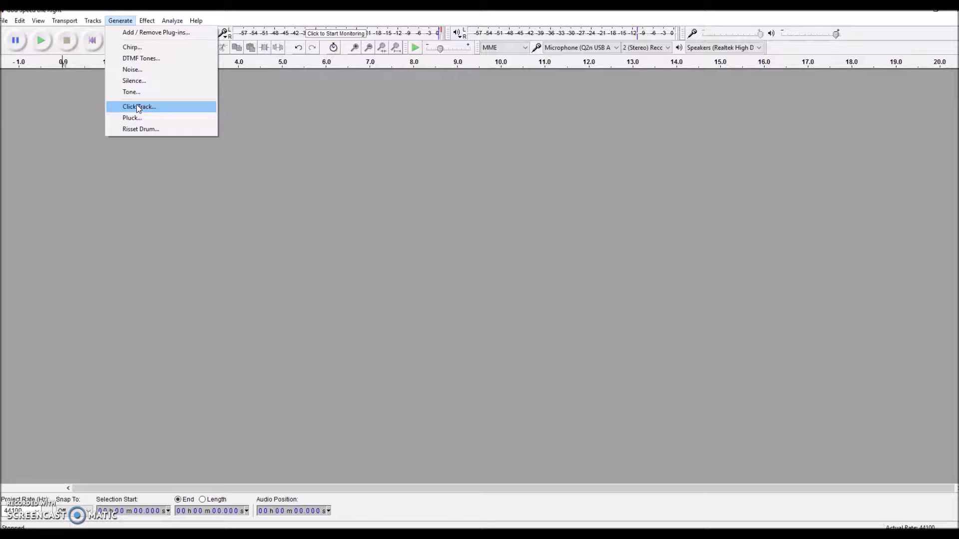
click(139, 107)
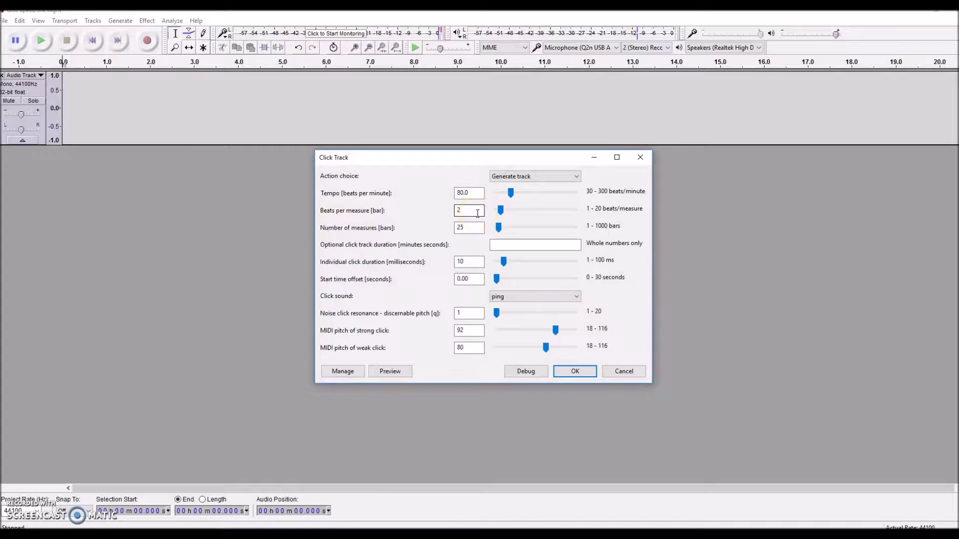
click(473, 192)
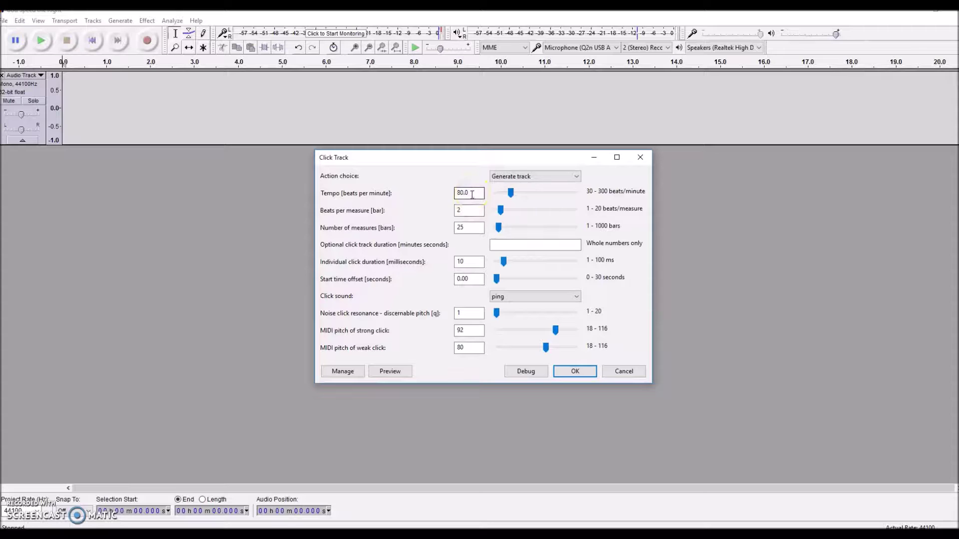
click(464, 209)
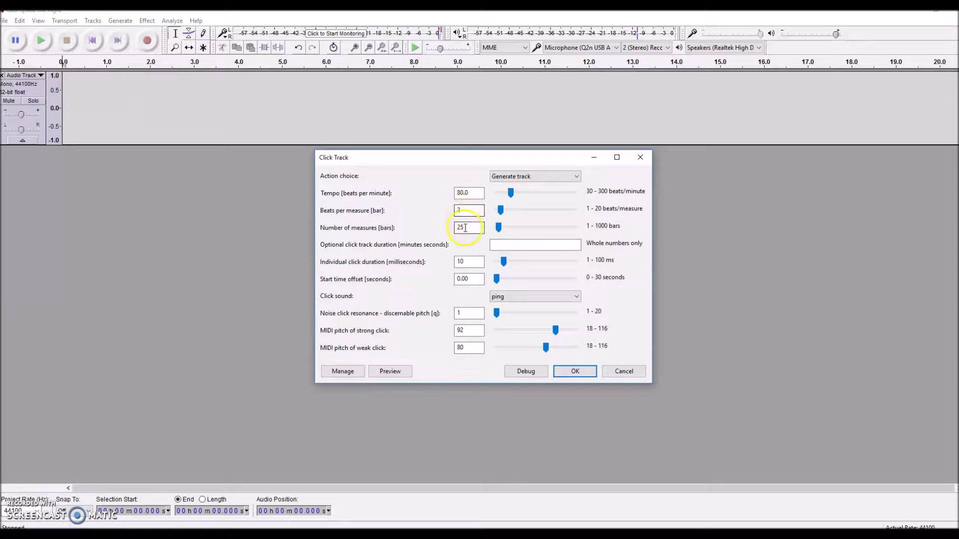
click(465, 227)
click(469, 225)
click(575, 372)
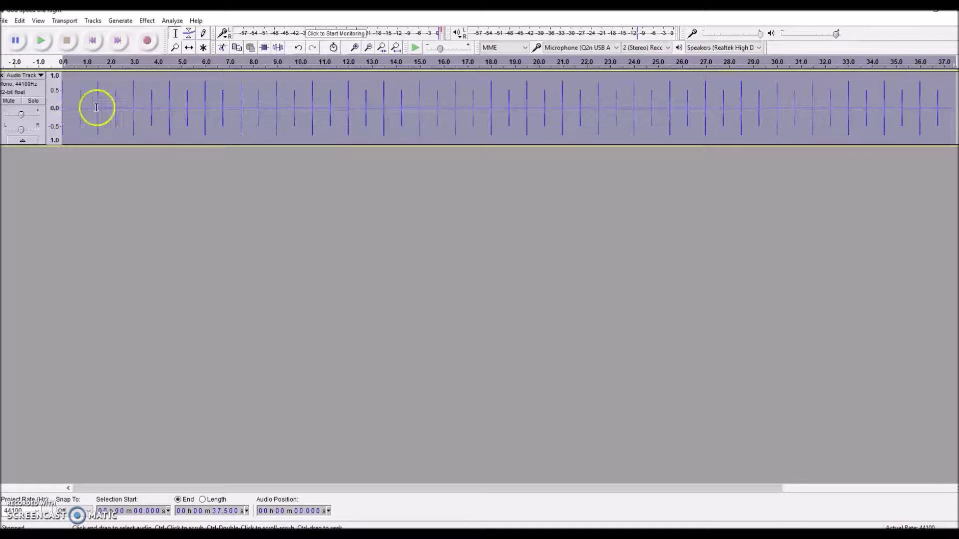
- Lower the click track's gain to about -10 dB, preview it, then return to the start
click(20, 115)
drag(20, 114, 12, 115)
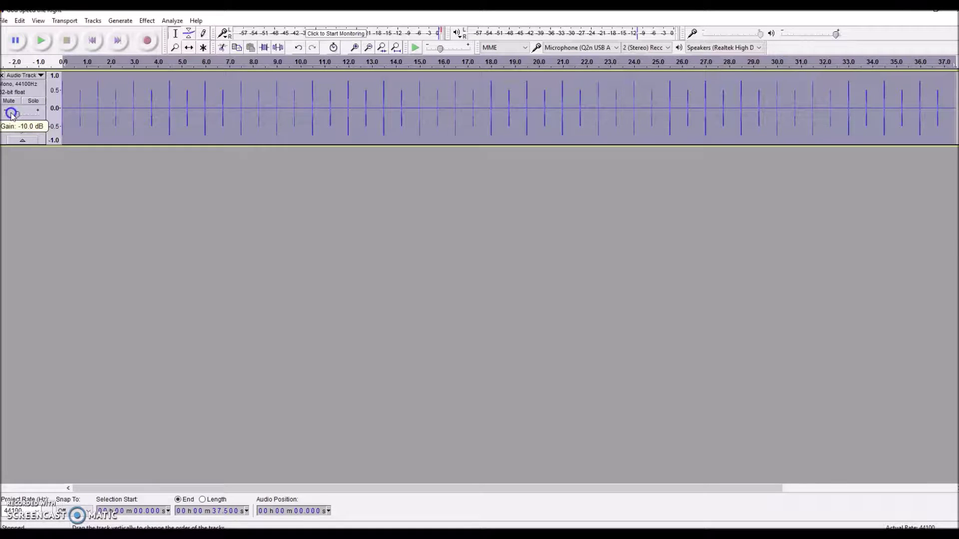
click(38, 44)
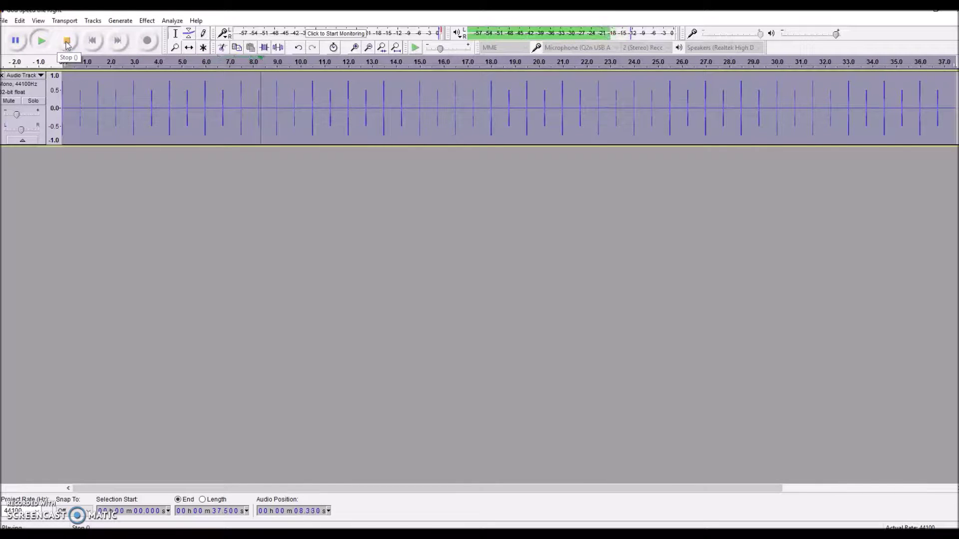
click(67, 42)
click(92, 41)
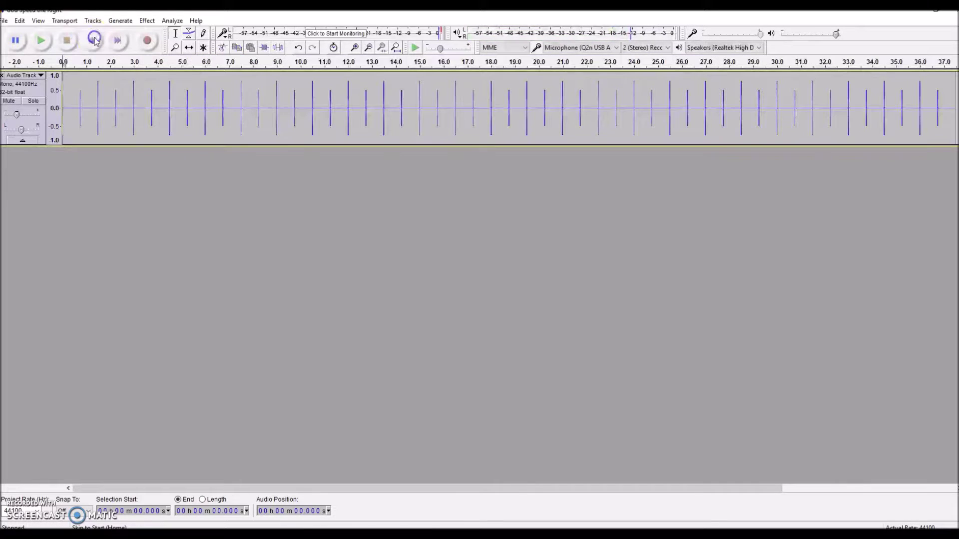
click(147, 44)
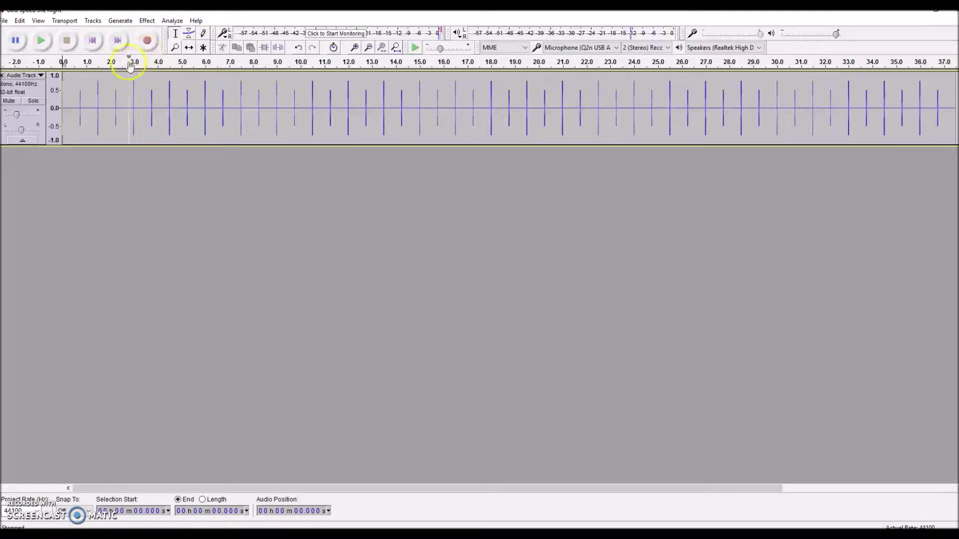
- Record the first vocal part against the click, stopping around 32.5 seconds
click(147, 43)
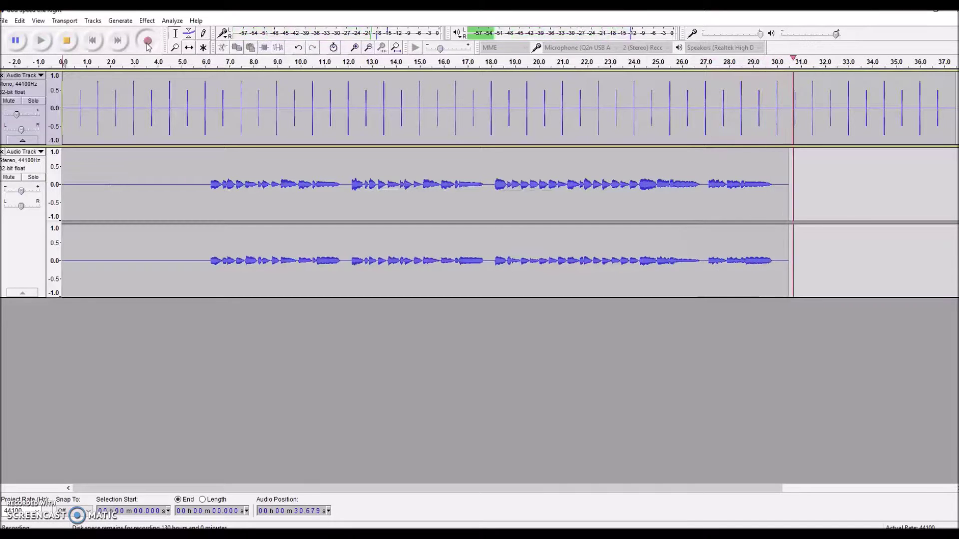
click(68, 41)
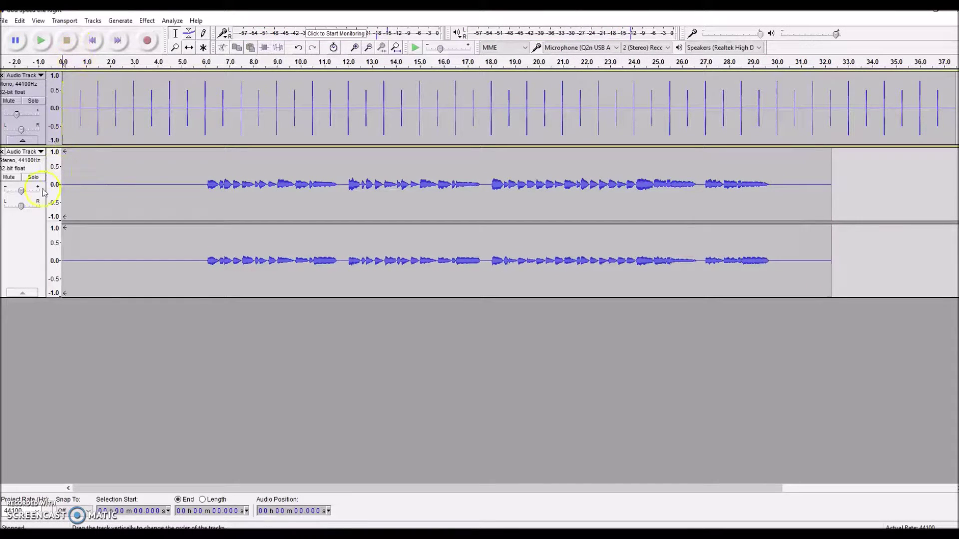
- Mute the first vocal take and start recording the second vocal part beneath it
click(21, 192)
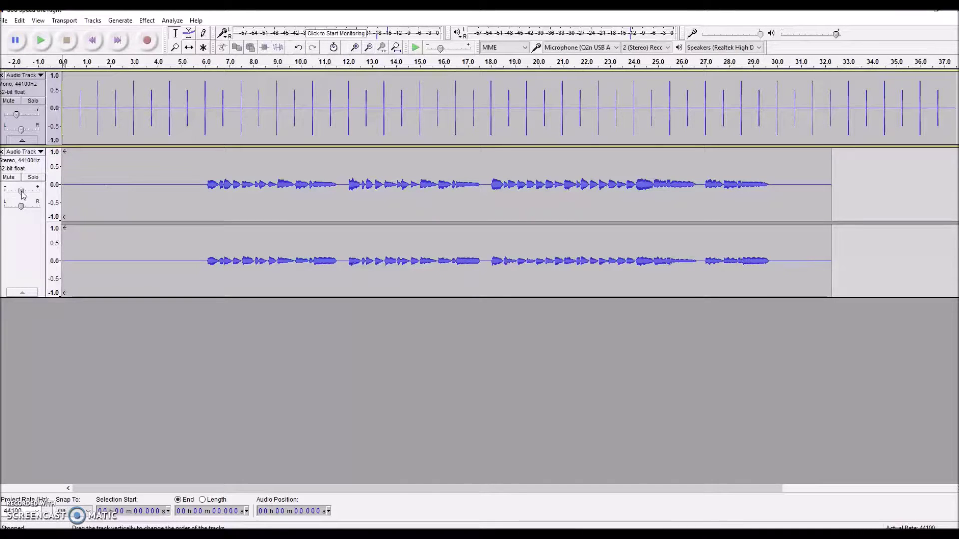
click(8, 178)
click(9, 178)
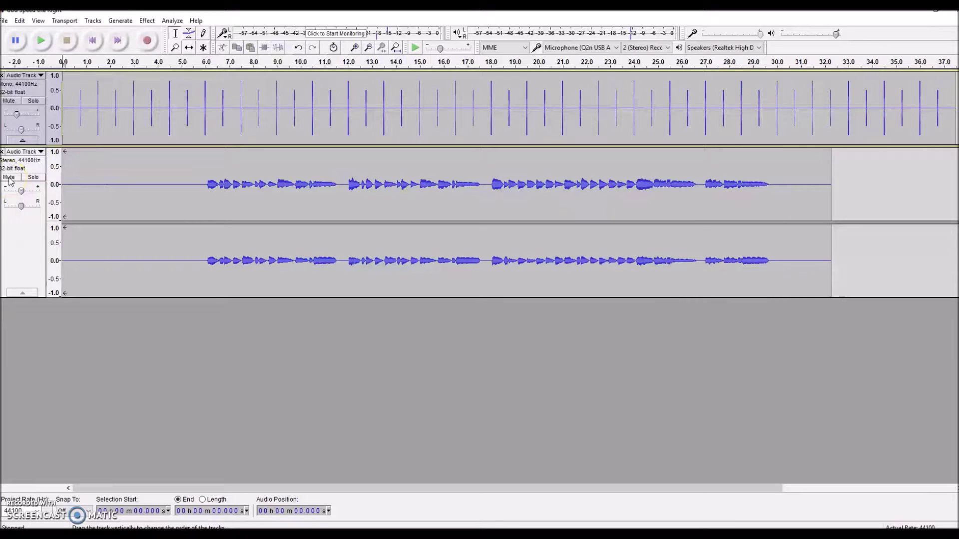
click(22, 131)
click(9, 177)
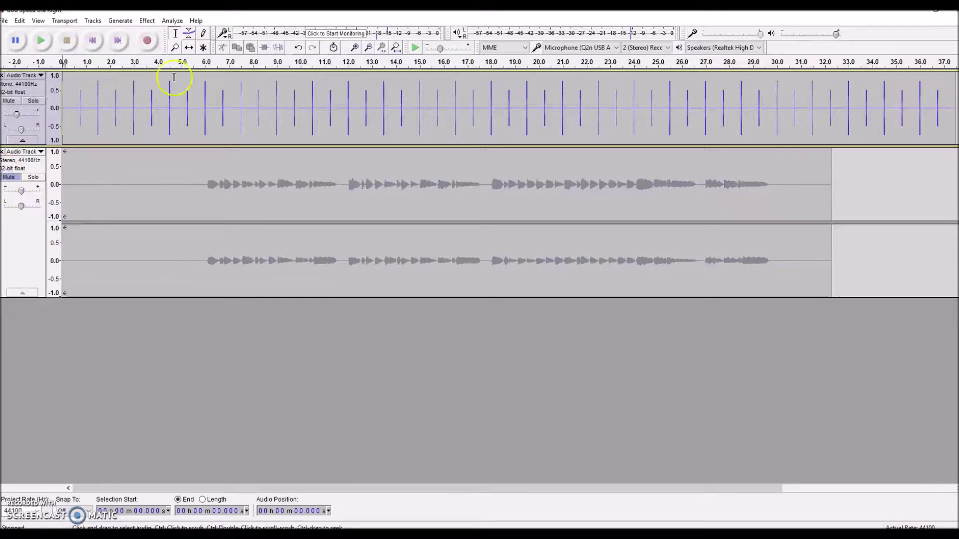
click(148, 41)
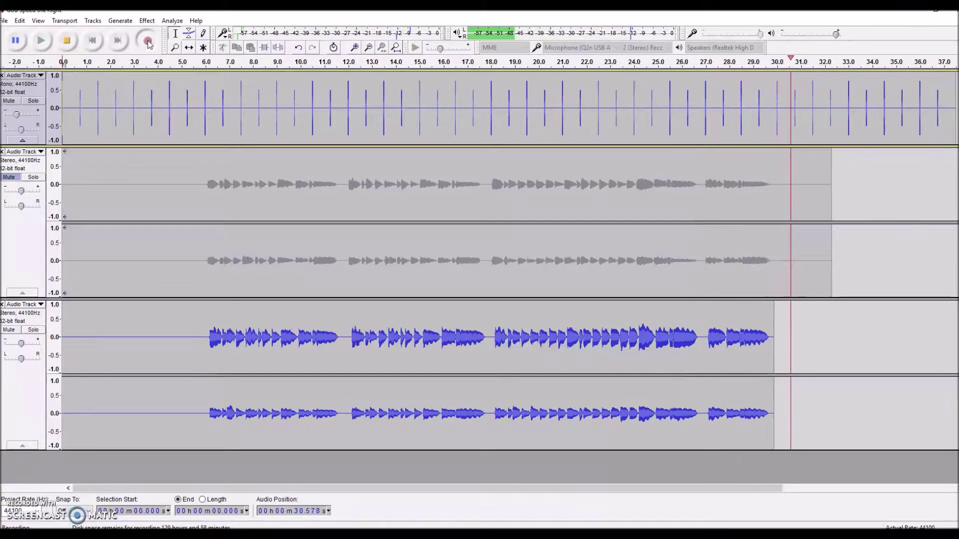
- Stop the second take near 33 seconds and unmute the first vocal take
click(70, 43)
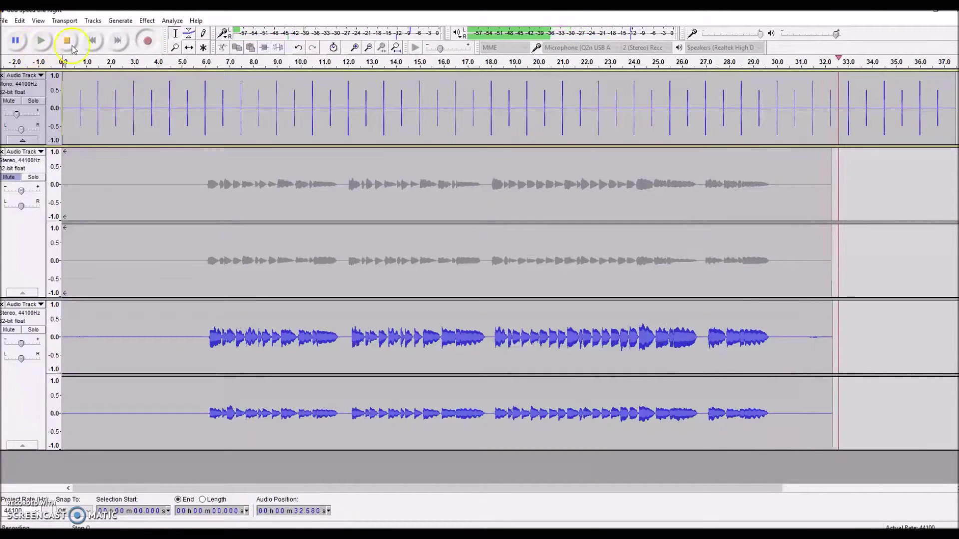
click(10, 177)
- Mute the click, play both takes from 5 seconds, then re-mute the first take and unmute the click
click(10, 101)
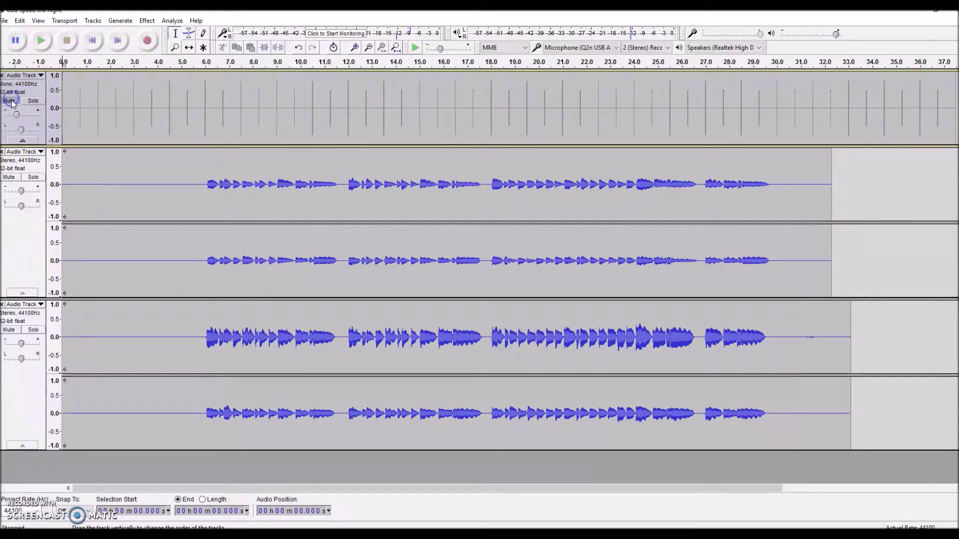
click(181, 188)
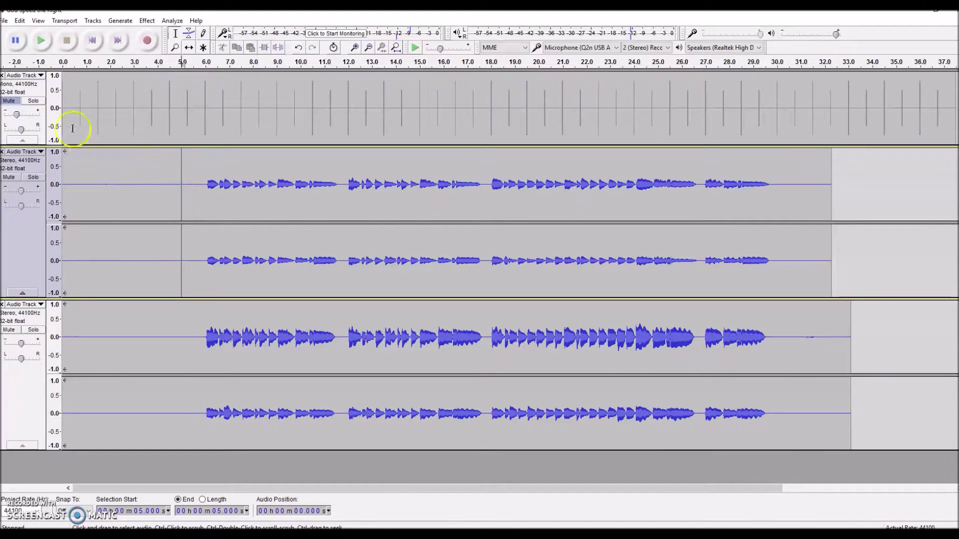
click(42, 41)
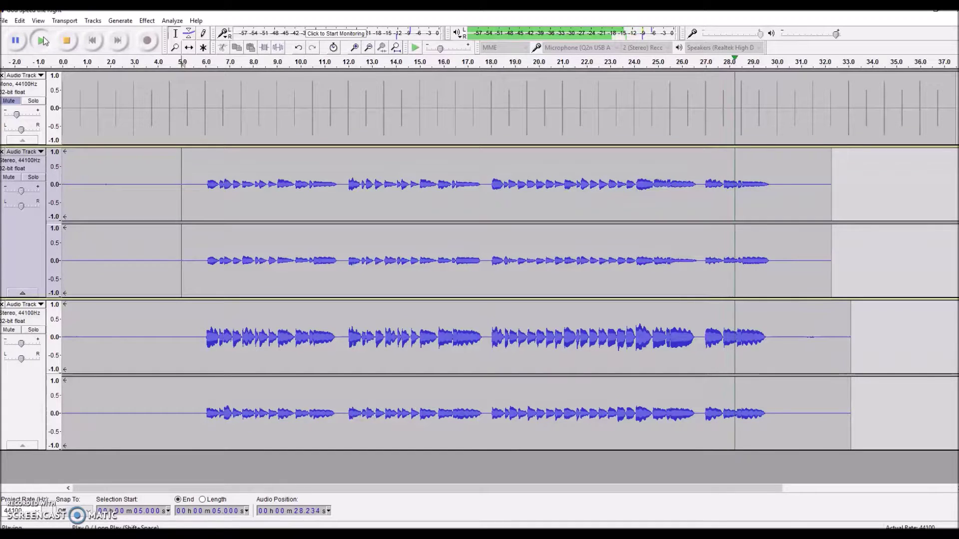
click(67, 43)
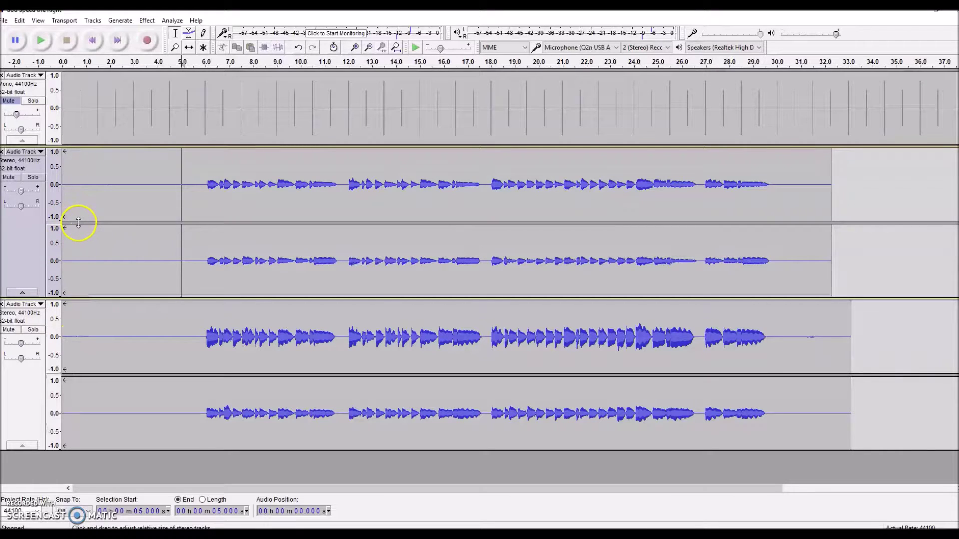
click(9, 178)
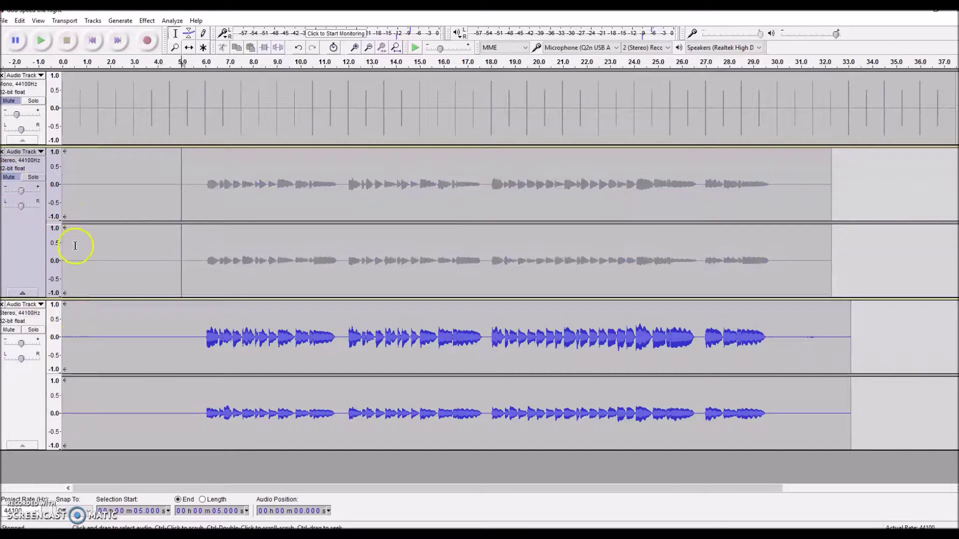
click(10, 101)
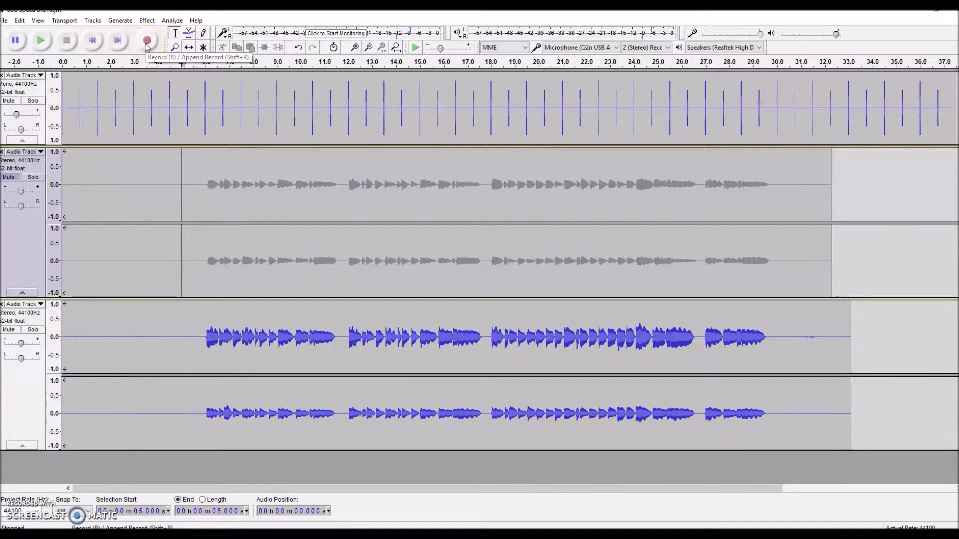
- Mute the second vocal track, then record and delete a short false-start take
click(10, 330)
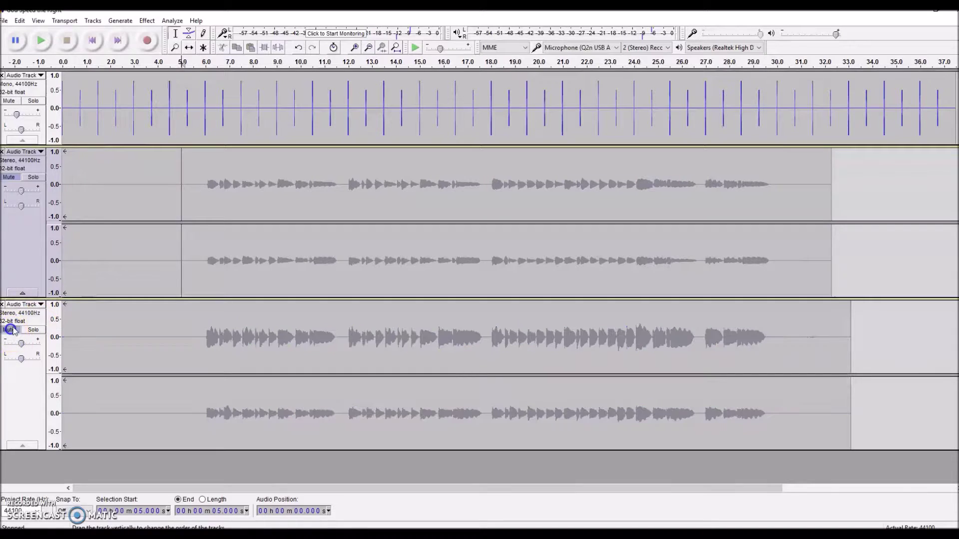
click(148, 42)
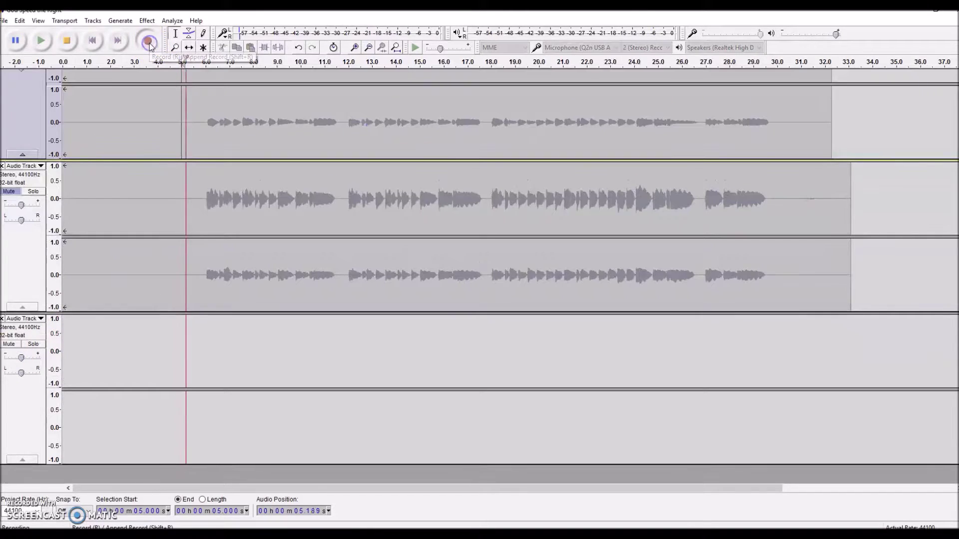
click(73, 49)
click(95, 43)
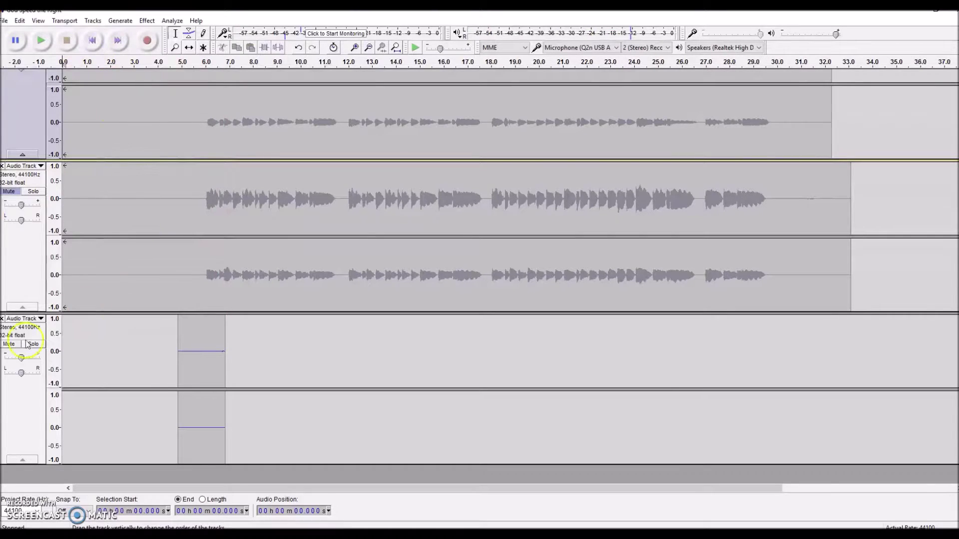
click(2, 318)
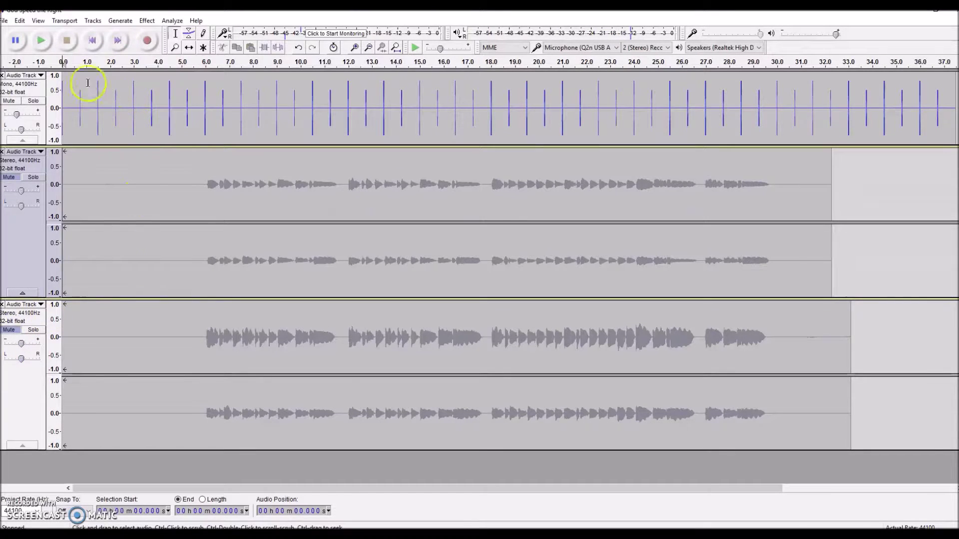
- Record the third vocal part to about 30 seconds and mute the new track
click(147, 41)
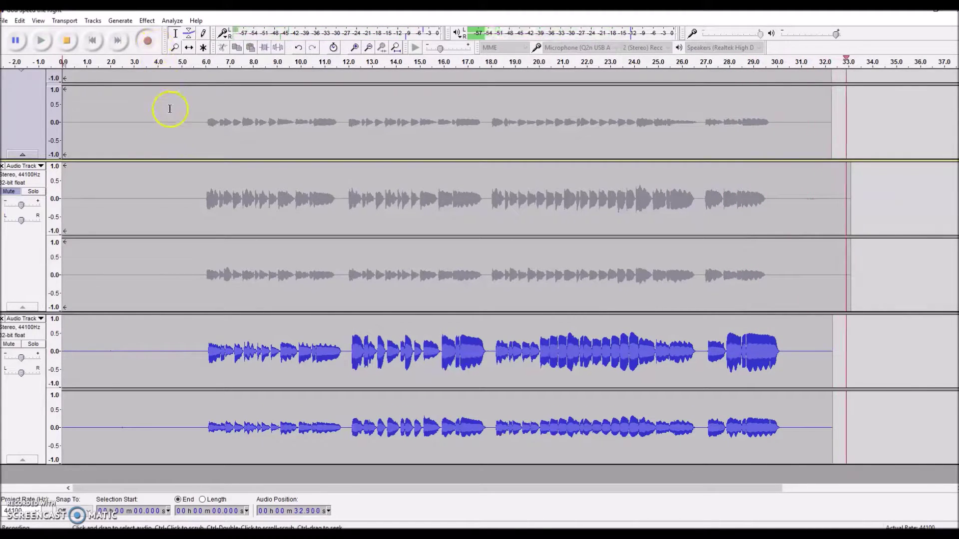
click(66, 41)
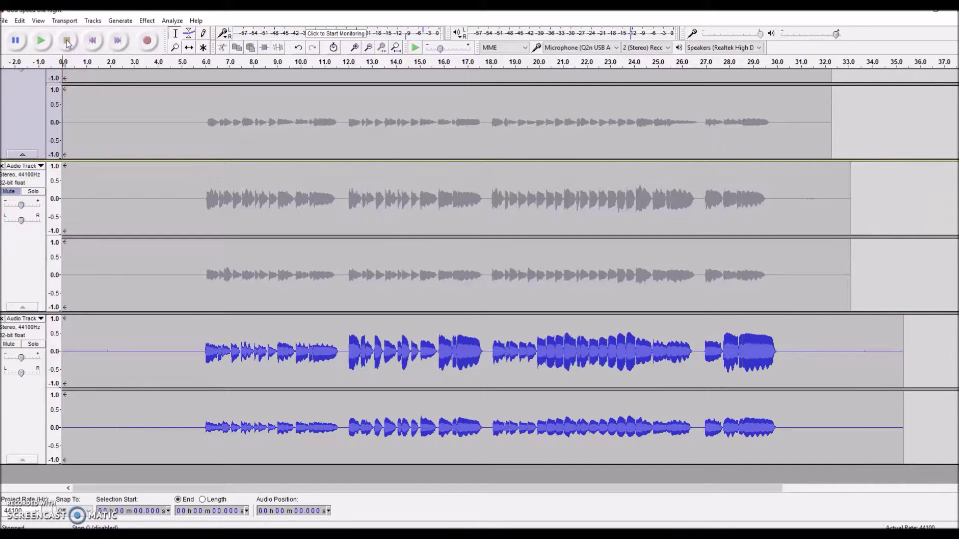
click(8, 345)
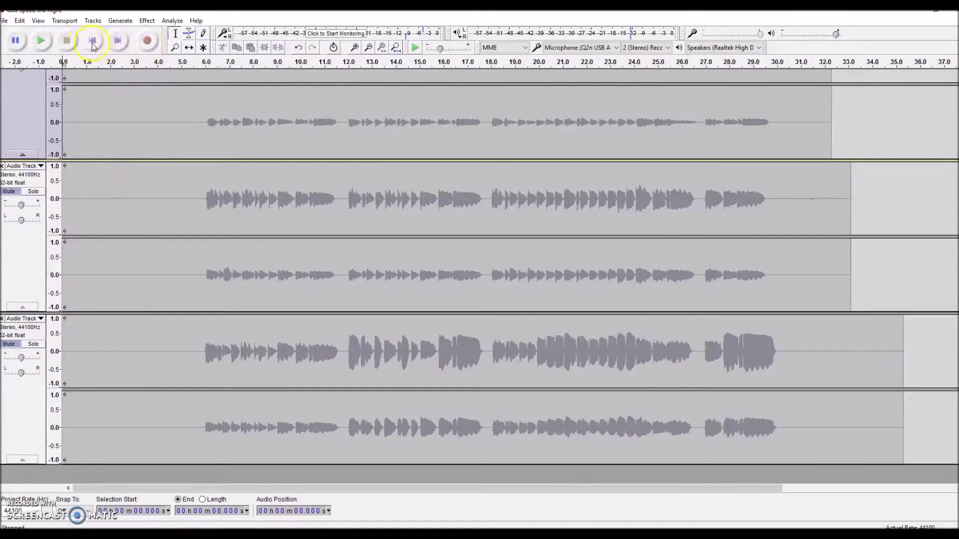
- Record the fourth vocal part on a new stereo track, to about 31 seconds
click(143, 46)
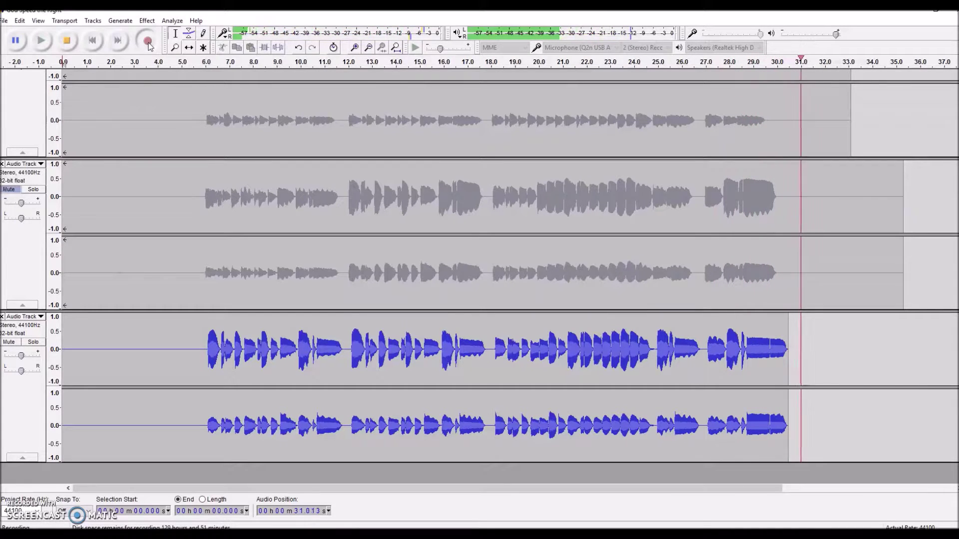
click(68, 38)
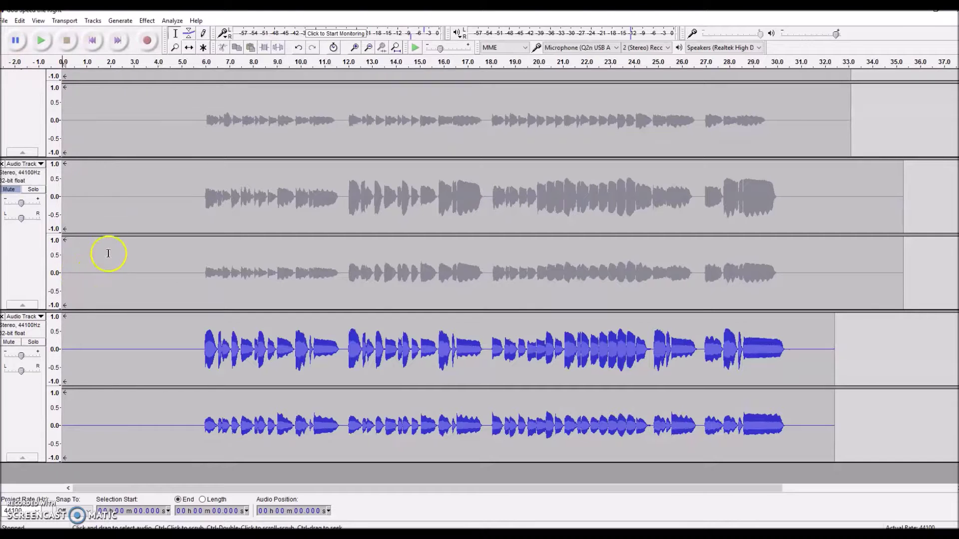
- Unmute the third, second and first vocal tracks
click(10, 191)
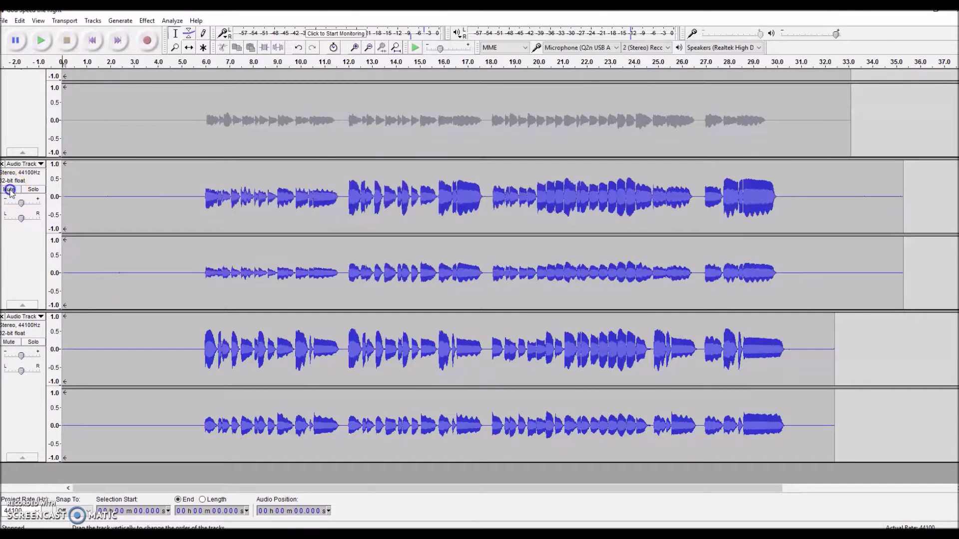
scroll(79, 257, up, 3)
click(6, 201)
scroll(90, 250, up, 3)
click(10, 145)
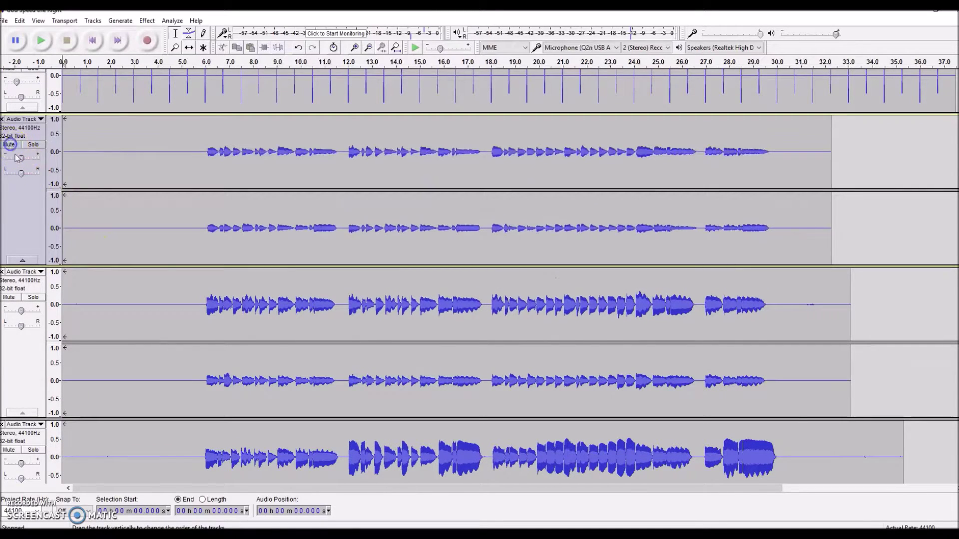
scroll(112, 219, up, 2)
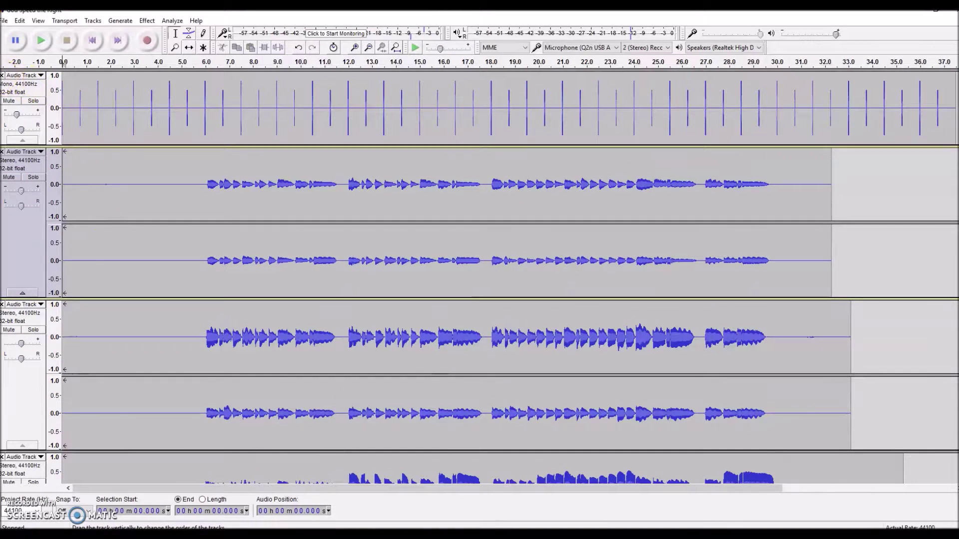
- Remove the click track and play all four vocal parts together
click(2, 75)
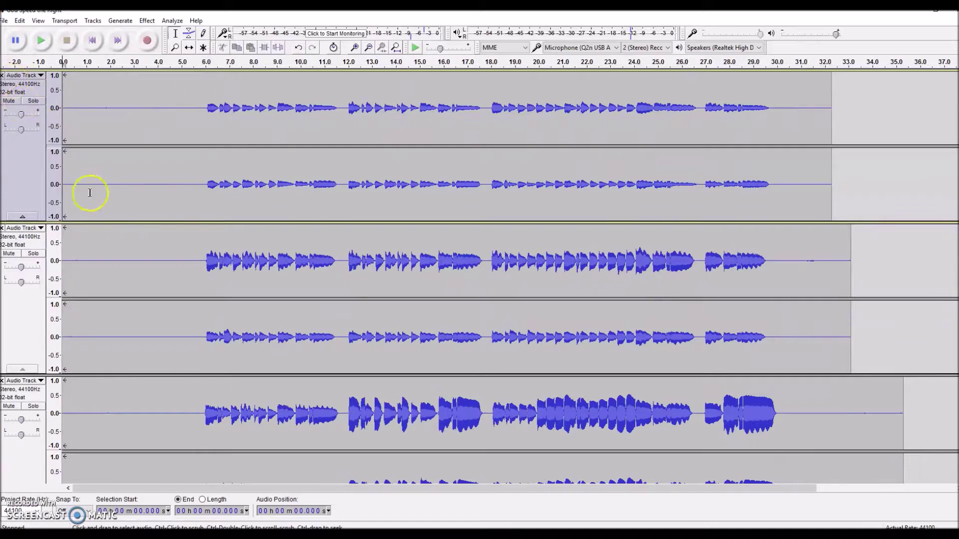
scroll(164, 102, down, 3)
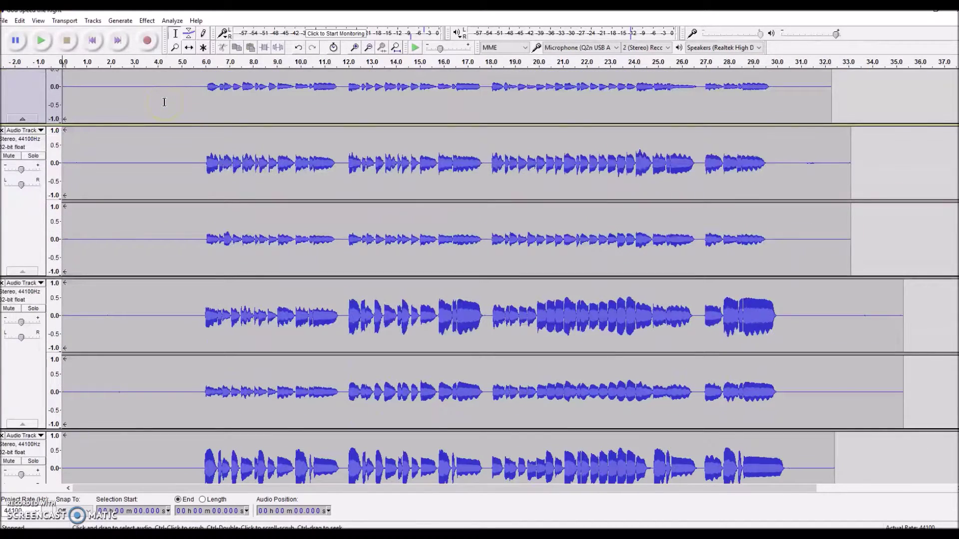
scroll(164, 102, up, 3)
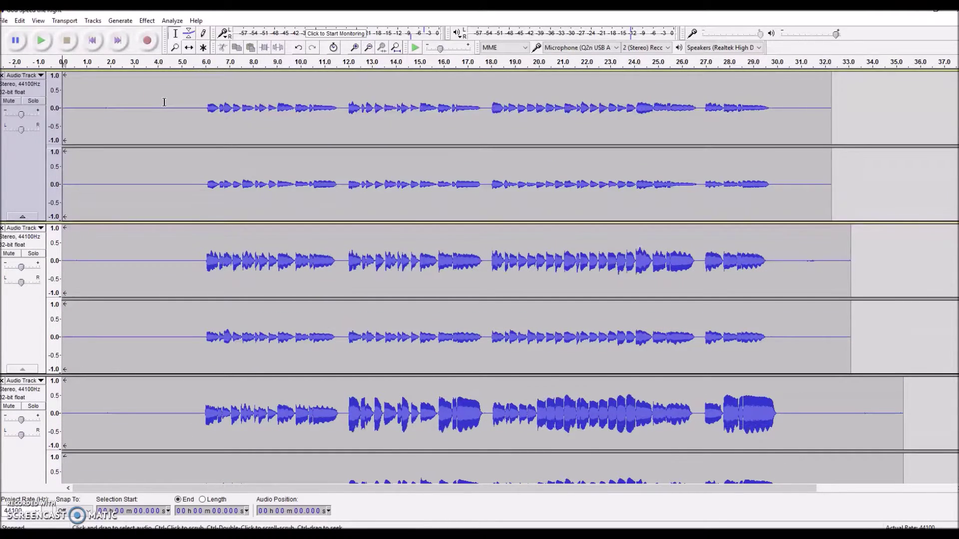
click(41, 41)
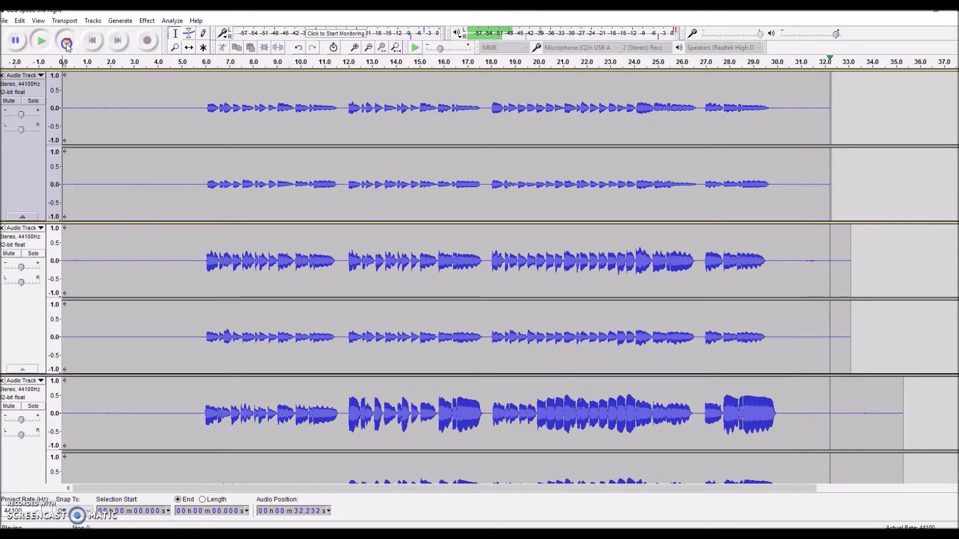
click(67, 41)
click(63, 103)
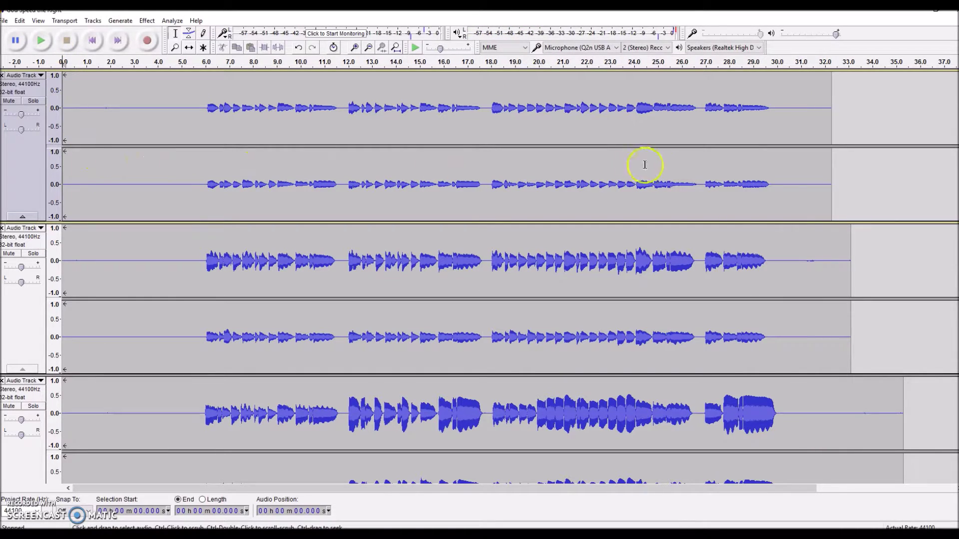
- Raise the first vocal track's gain to +11.0 dB
click(21, 114)
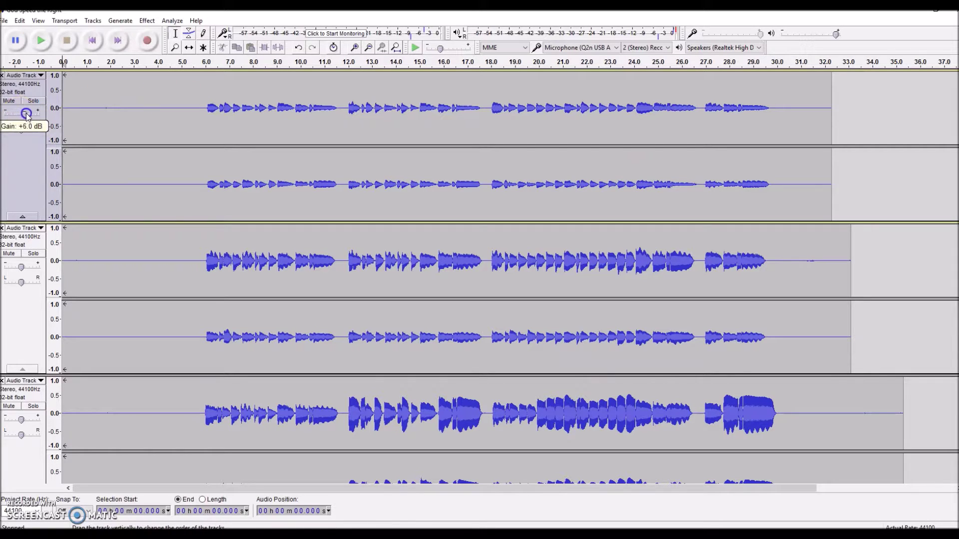
drag(27, 115, 28, 116)
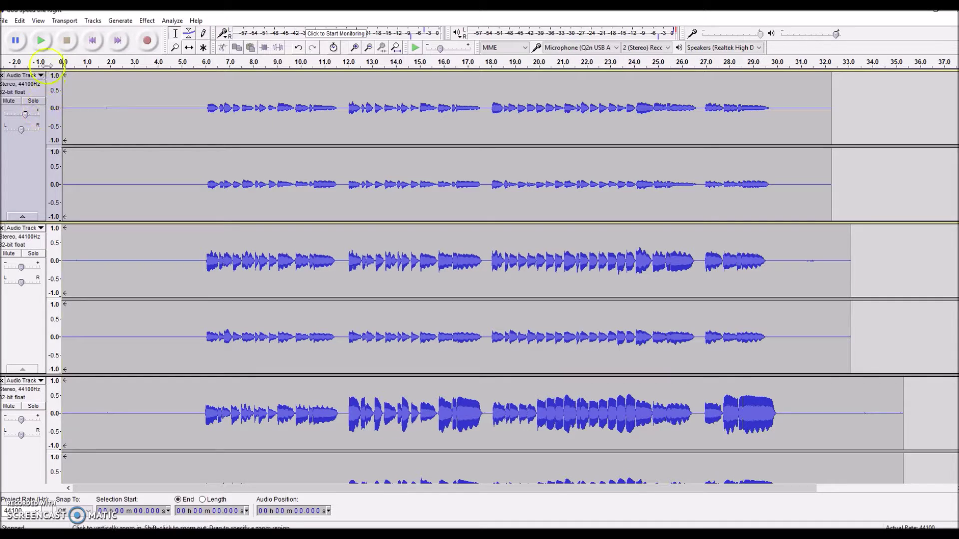
scroll(192, 102, down, 1)
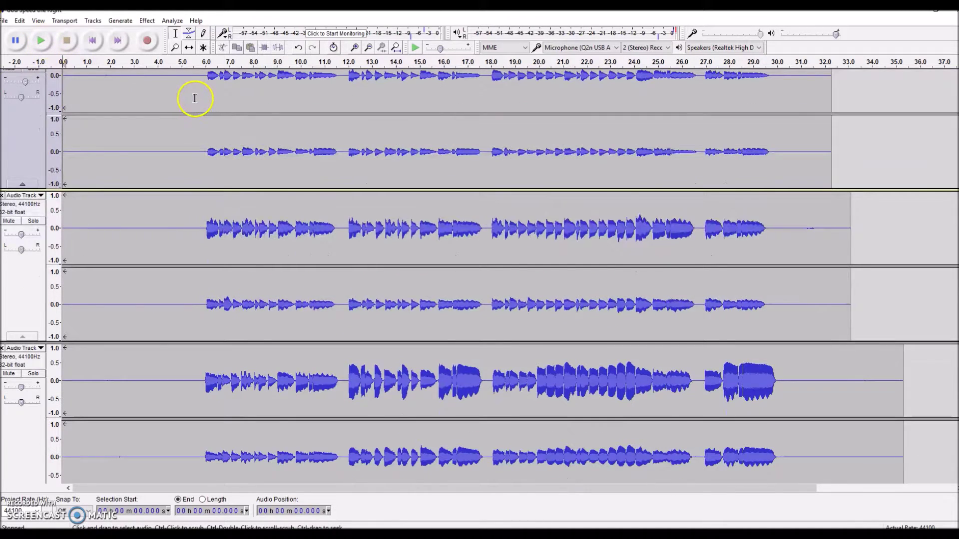
scroll(192, 95, up, 1)
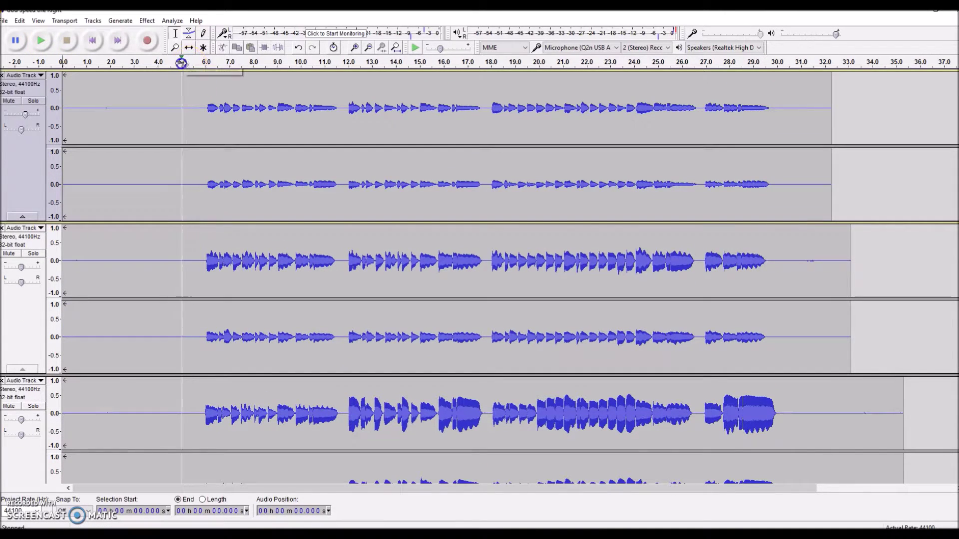
- Play the four parts from about 4.6 seconds to check the balance, then stop
click(188, 62)
click(74, 65)
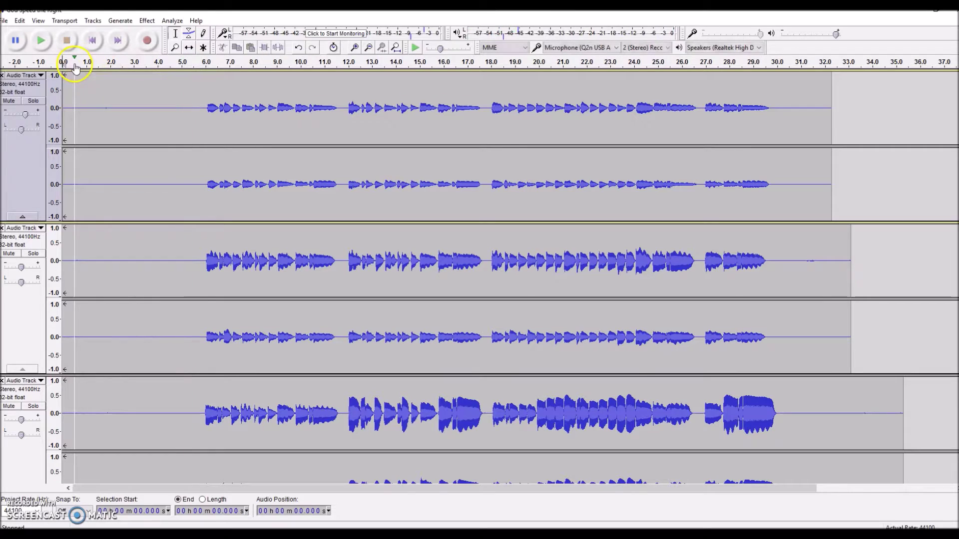
click(172, 62)
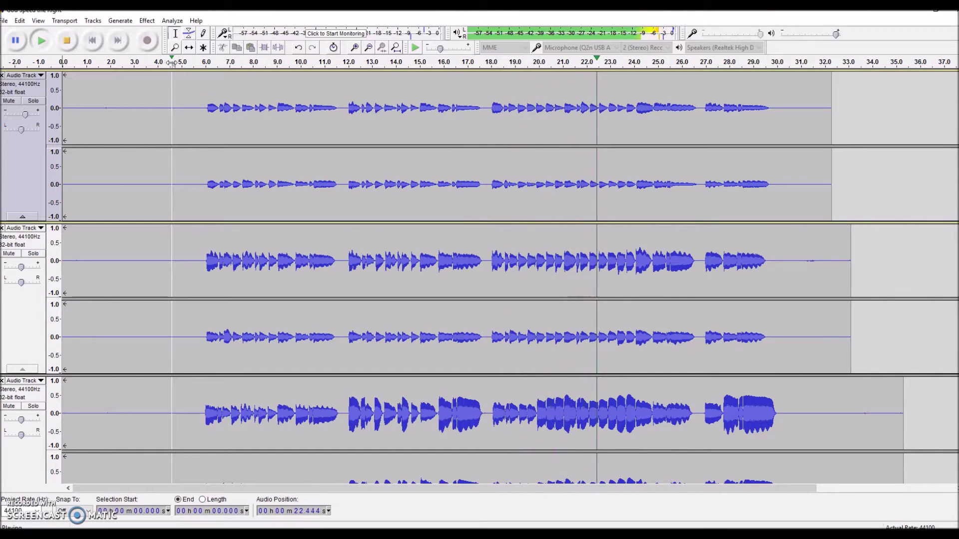
click(68, 44)
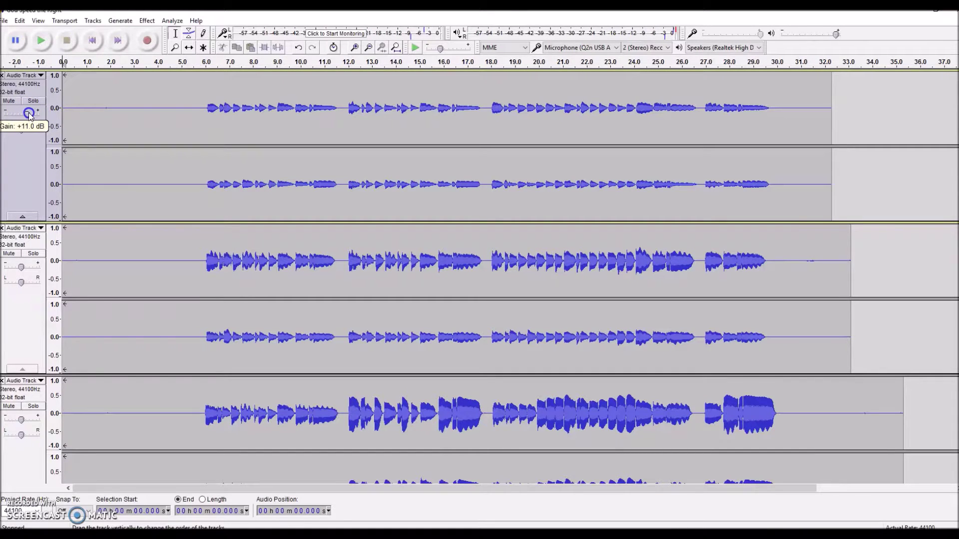
scroll(112, 174, down, 5)
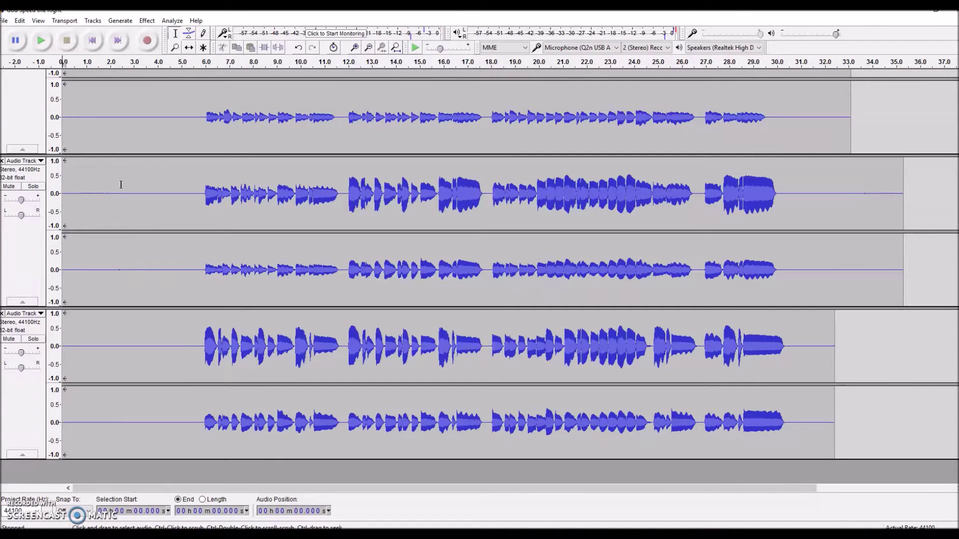
- Delete 29.338–29.530 s and 29.167–29.338 s from the bottom track, then replay from 4.4 s
click(759, 336)
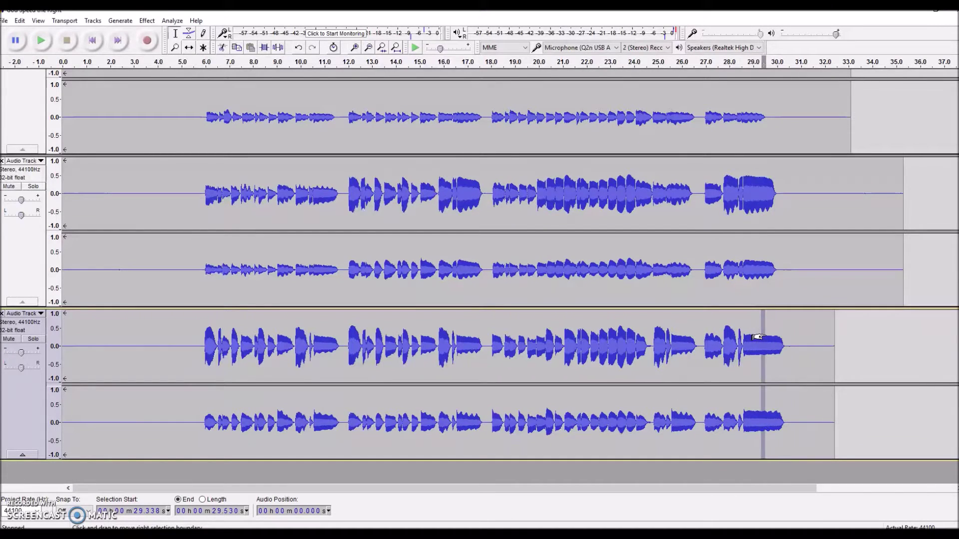
key(Delete)
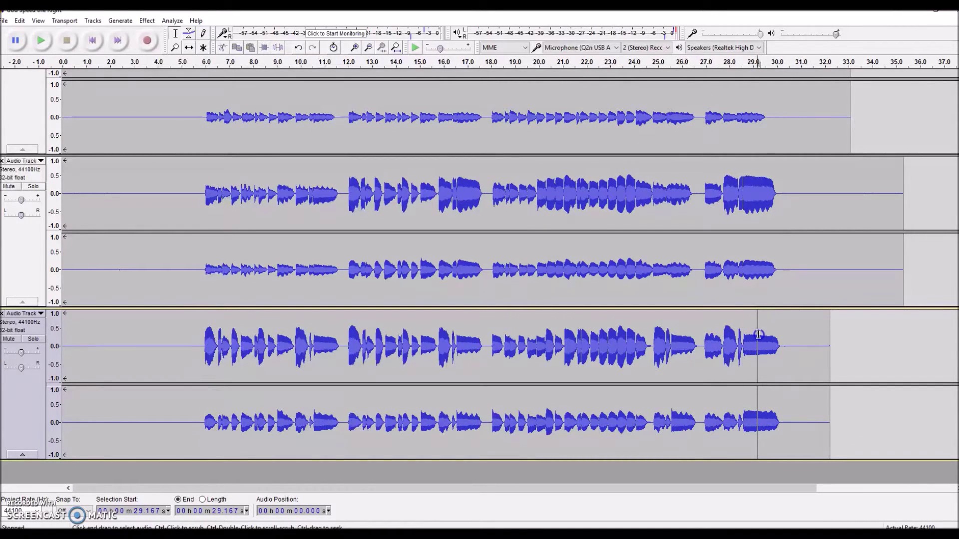
drag(758, 335, 761, 334)
key(Delete)
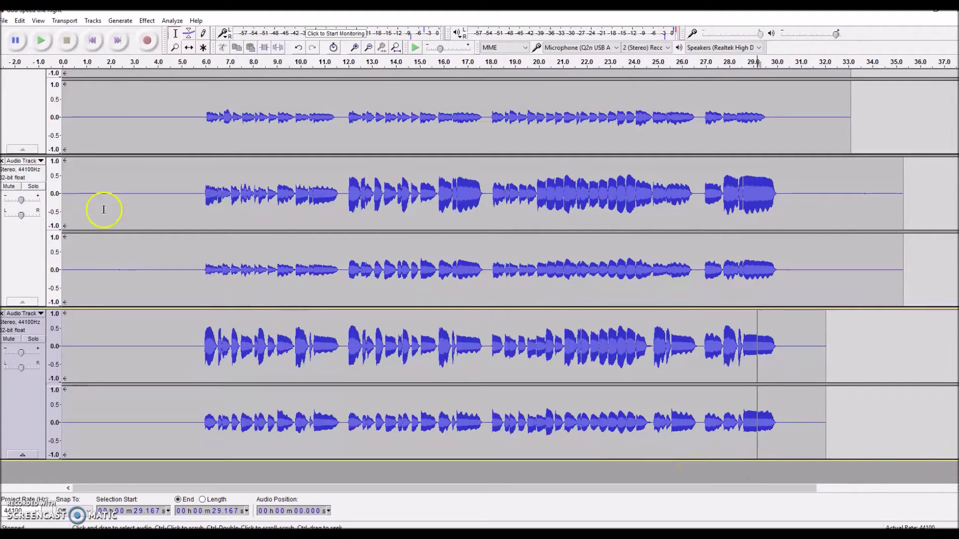
scroll(178, 148, up, 5)
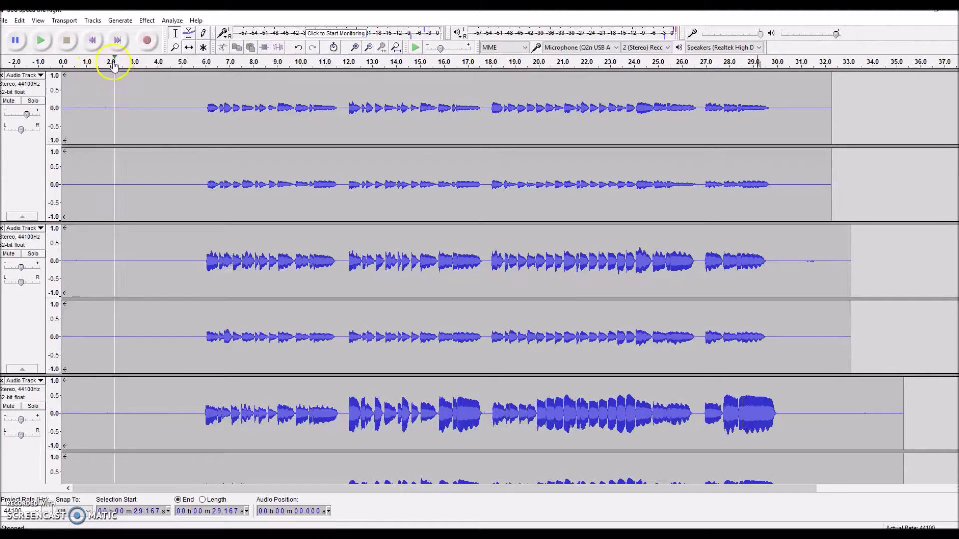
click(168, 62)
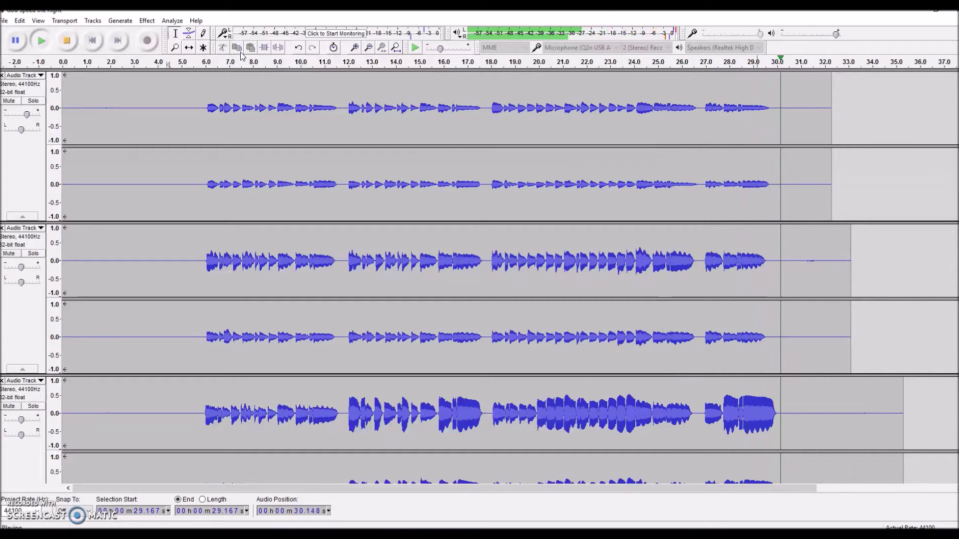
click(66, 42)
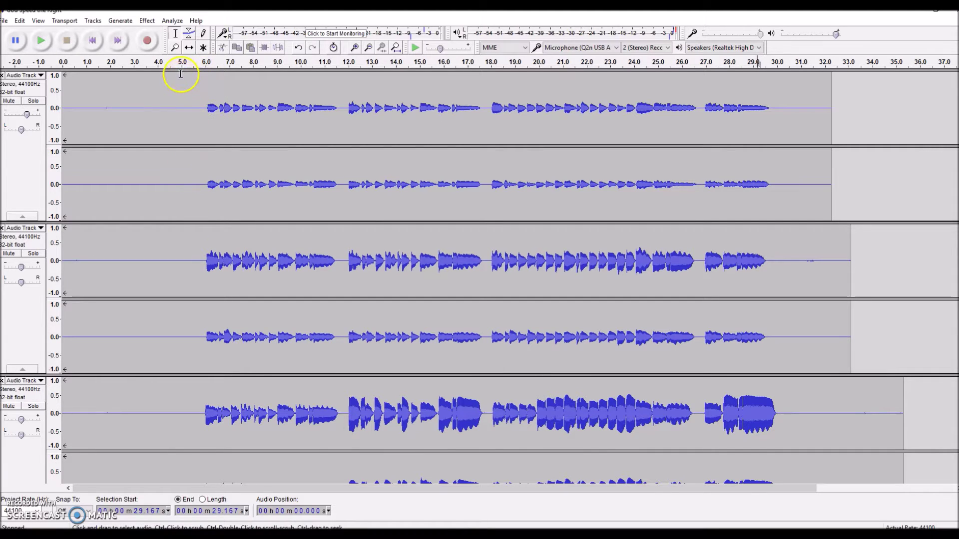
- Locate where singing starts (about 2.7–5.0 s), then turn on Tracks > Sync-Lock Tracks
click(160, 94)
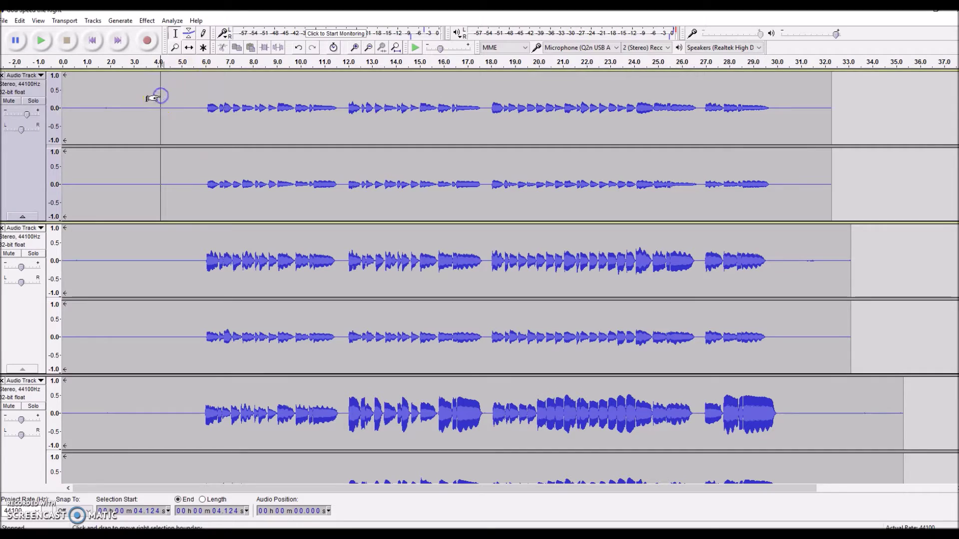
click(181, 82)
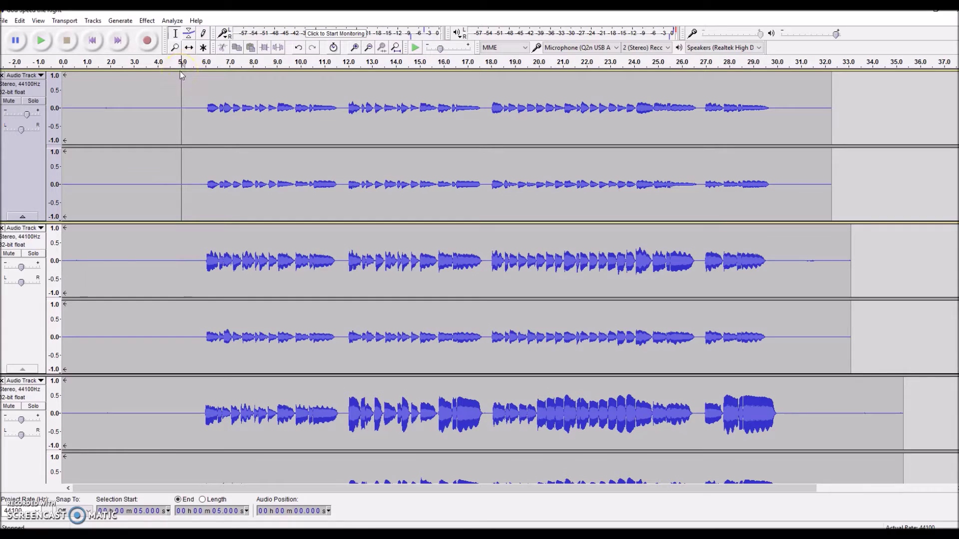
click(126, 260)
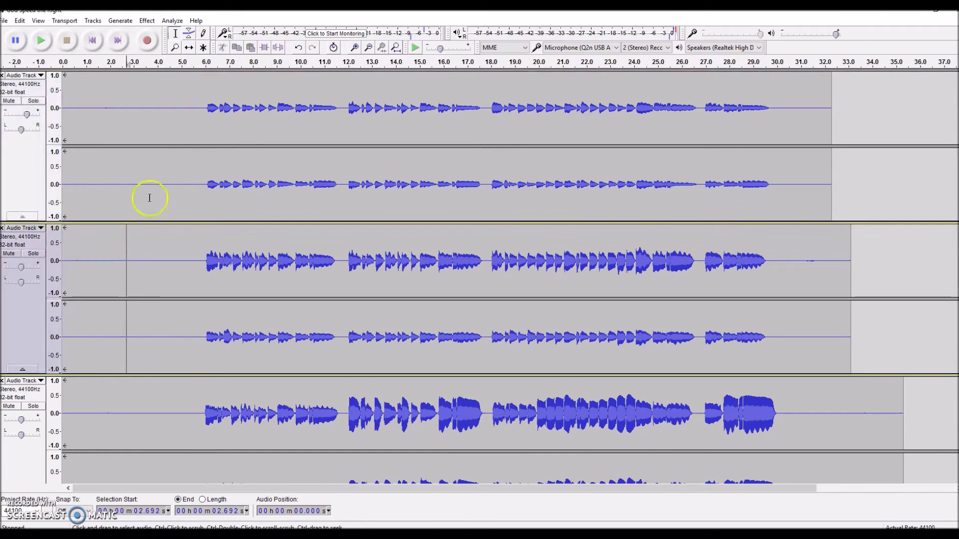
click(93, 21)
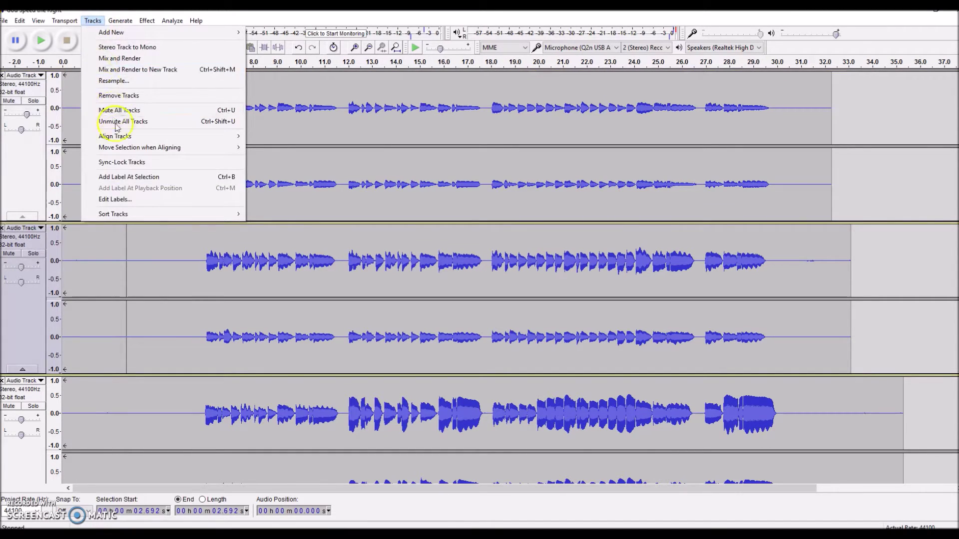
click(131, 162)
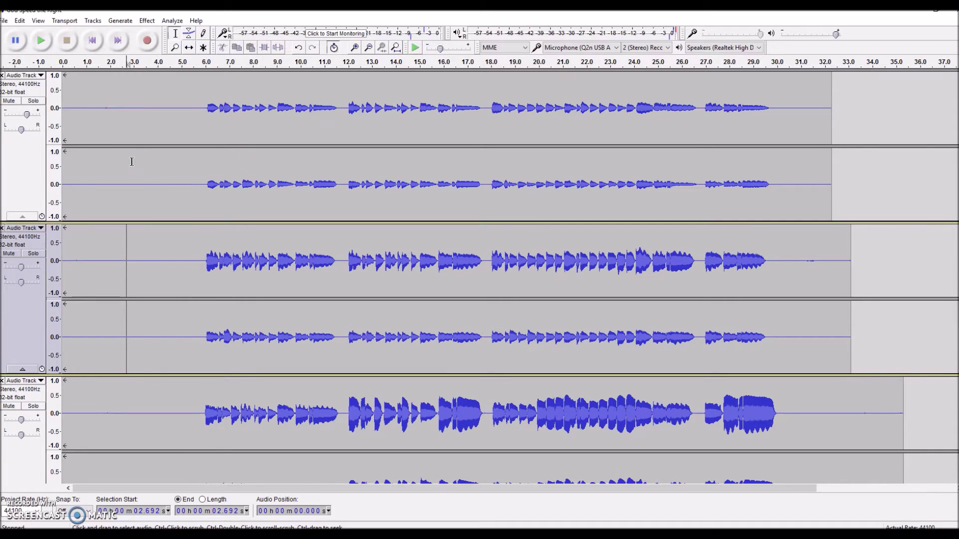
- Delete the 0.278–5.769 s lead-in and everything after 24.701 s from all tracks
click(84, 111)
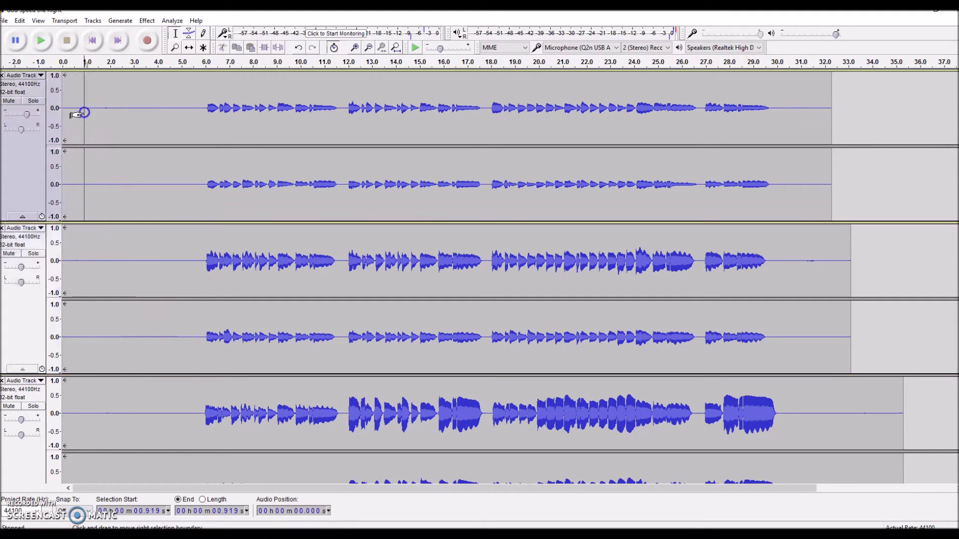
drag(70, 84, 199, 109)
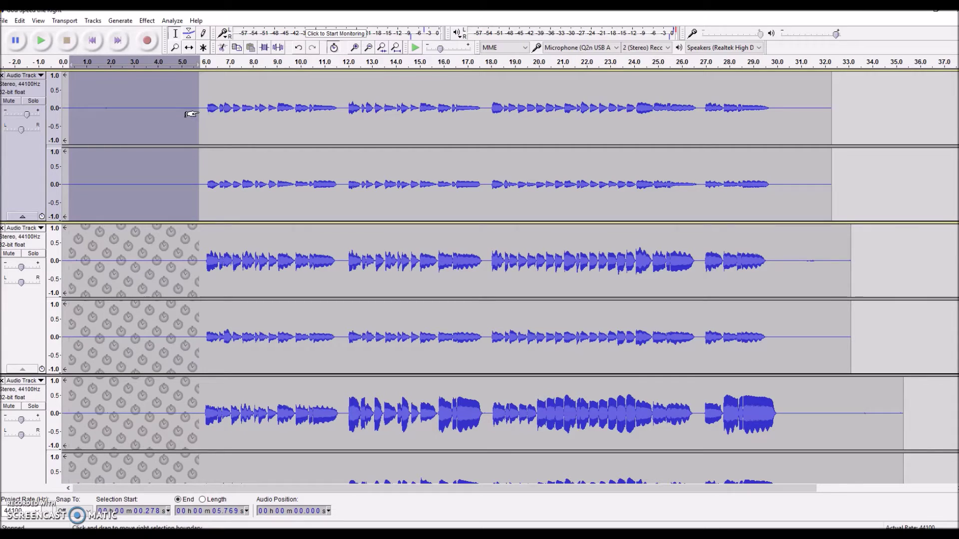
key(Delete)
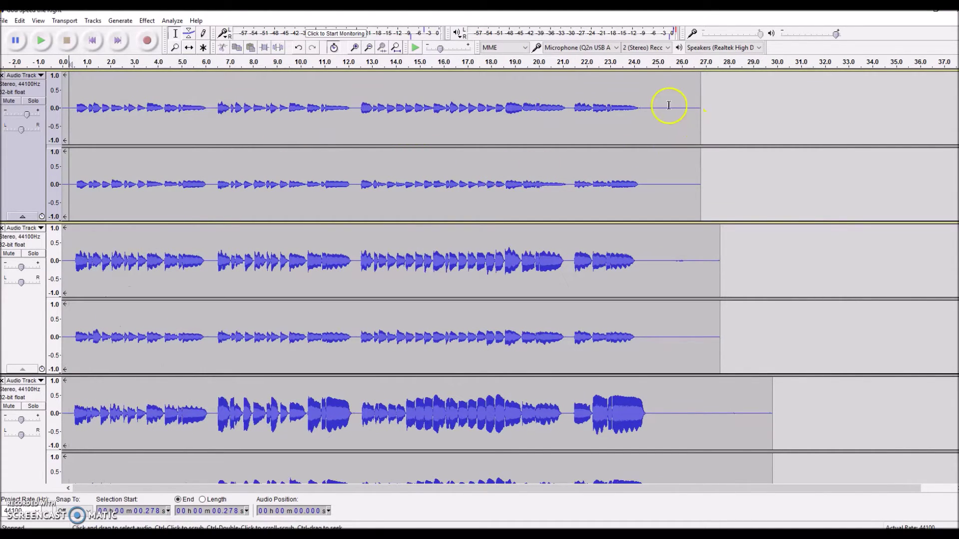
drag(649, 107, 797, 125)
key(Delete)
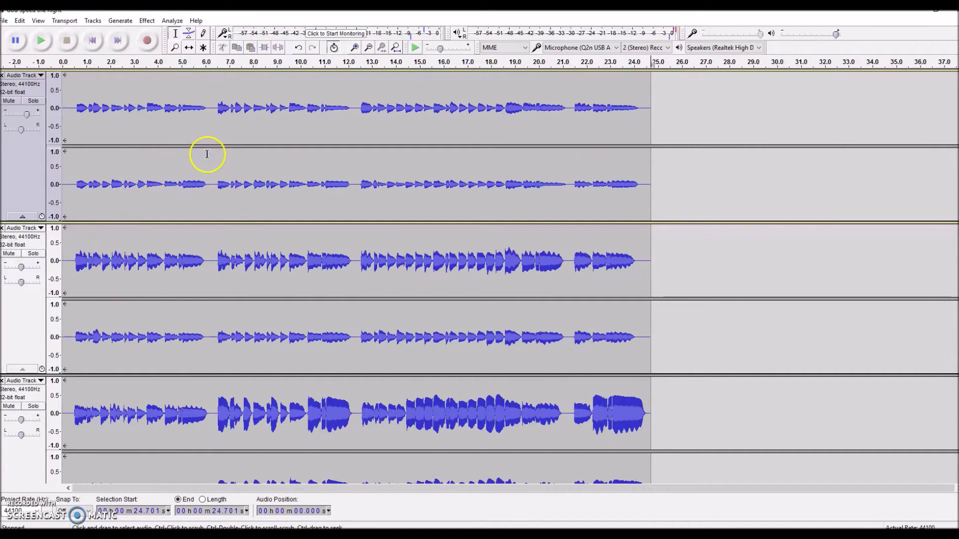
click(41, 42)
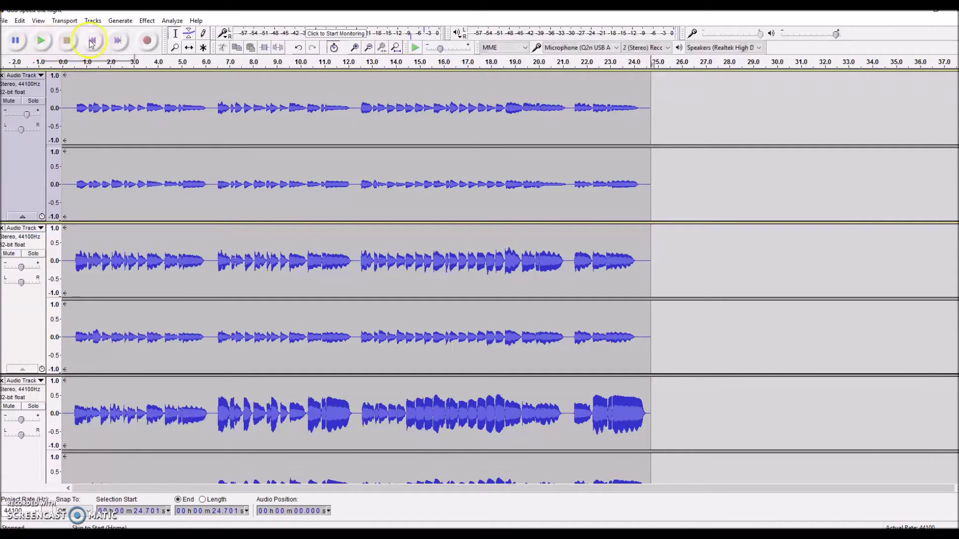
click(45, 43)
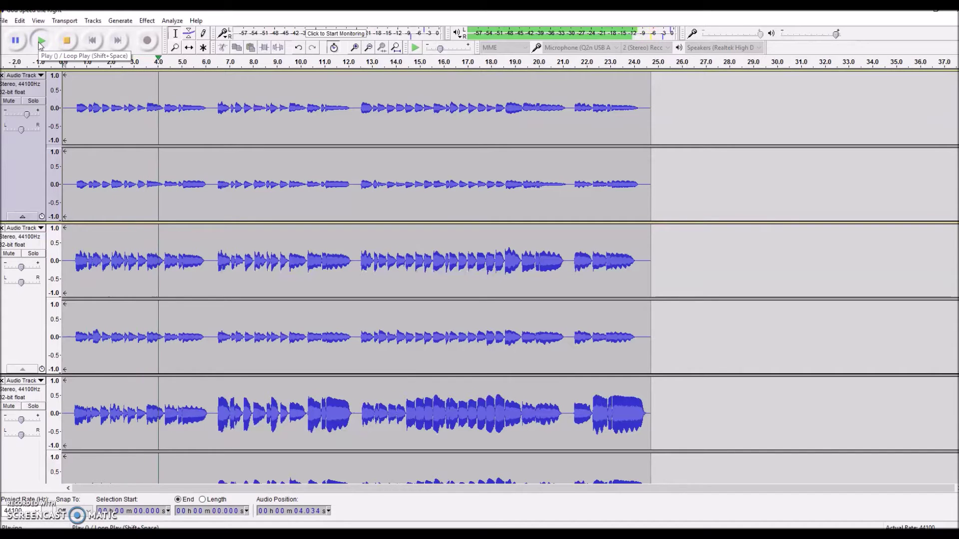
click(68, 44)
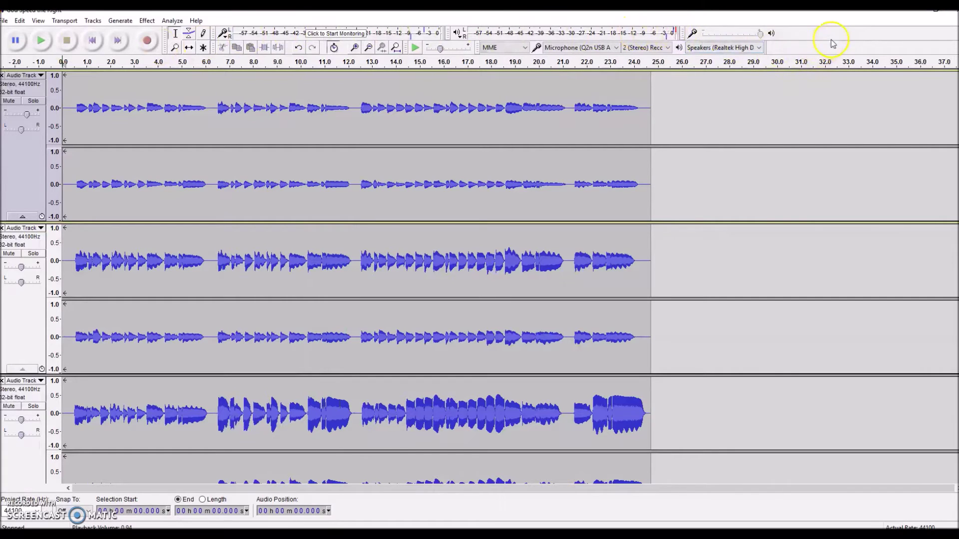
- Set playback volume to about 0.82 and play the trimmed hymn from the start
mouse_move(837, 38)
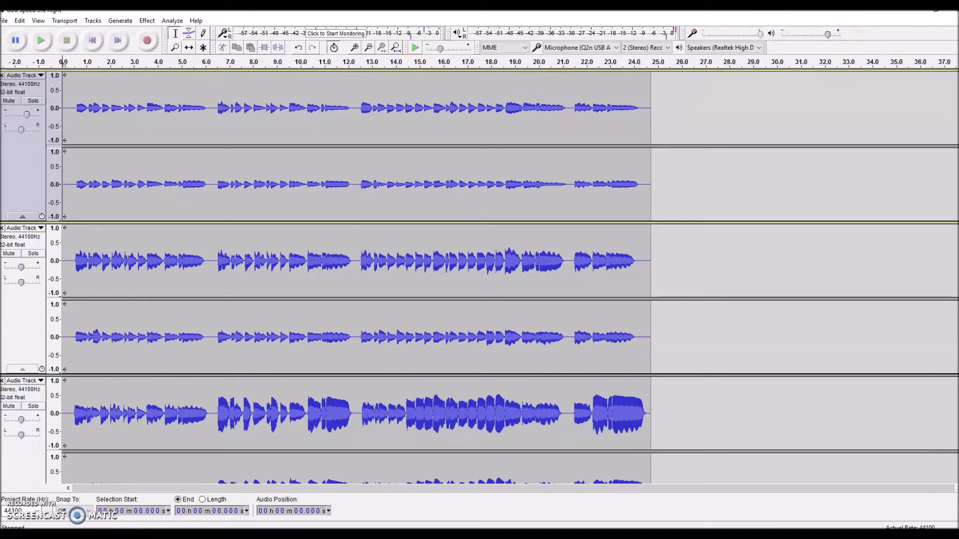
click(43, 41)
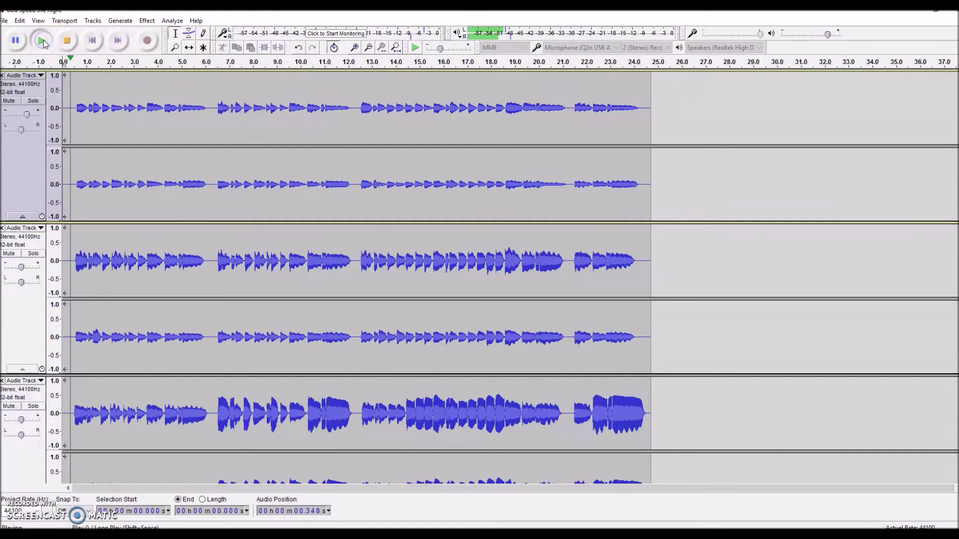